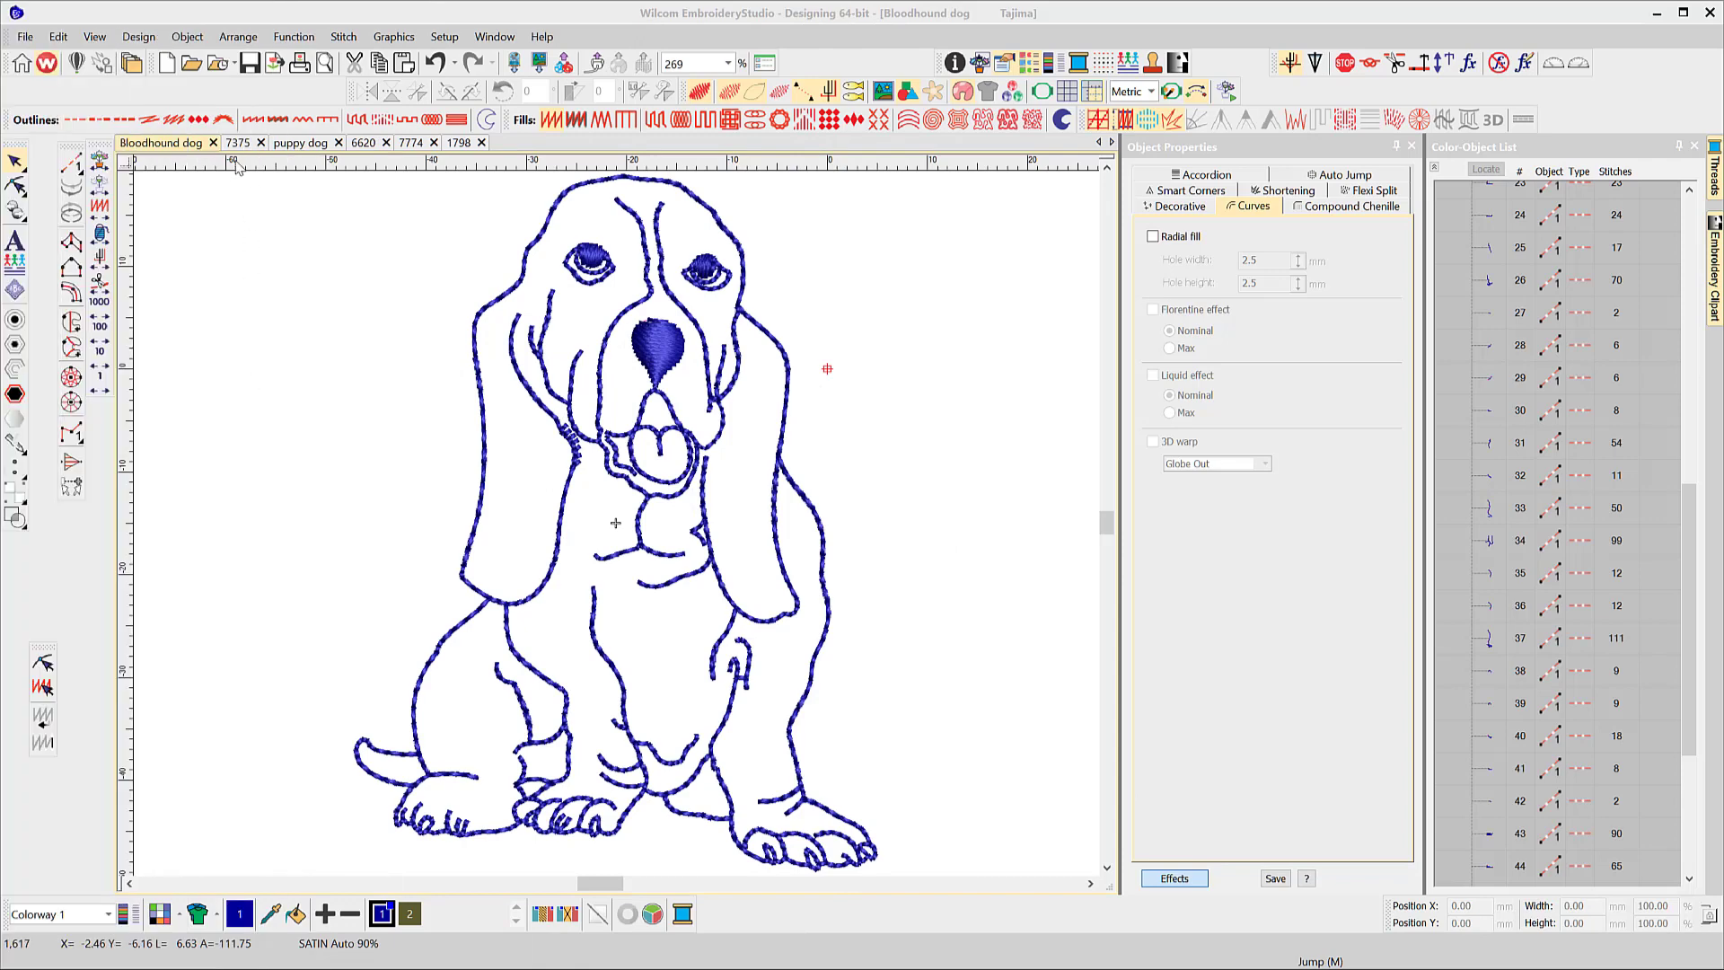
# Step: View designs 7375, puppy dog, 6620 and 7774 in turn, ending on 1798
pyautogui.click(239, 142)
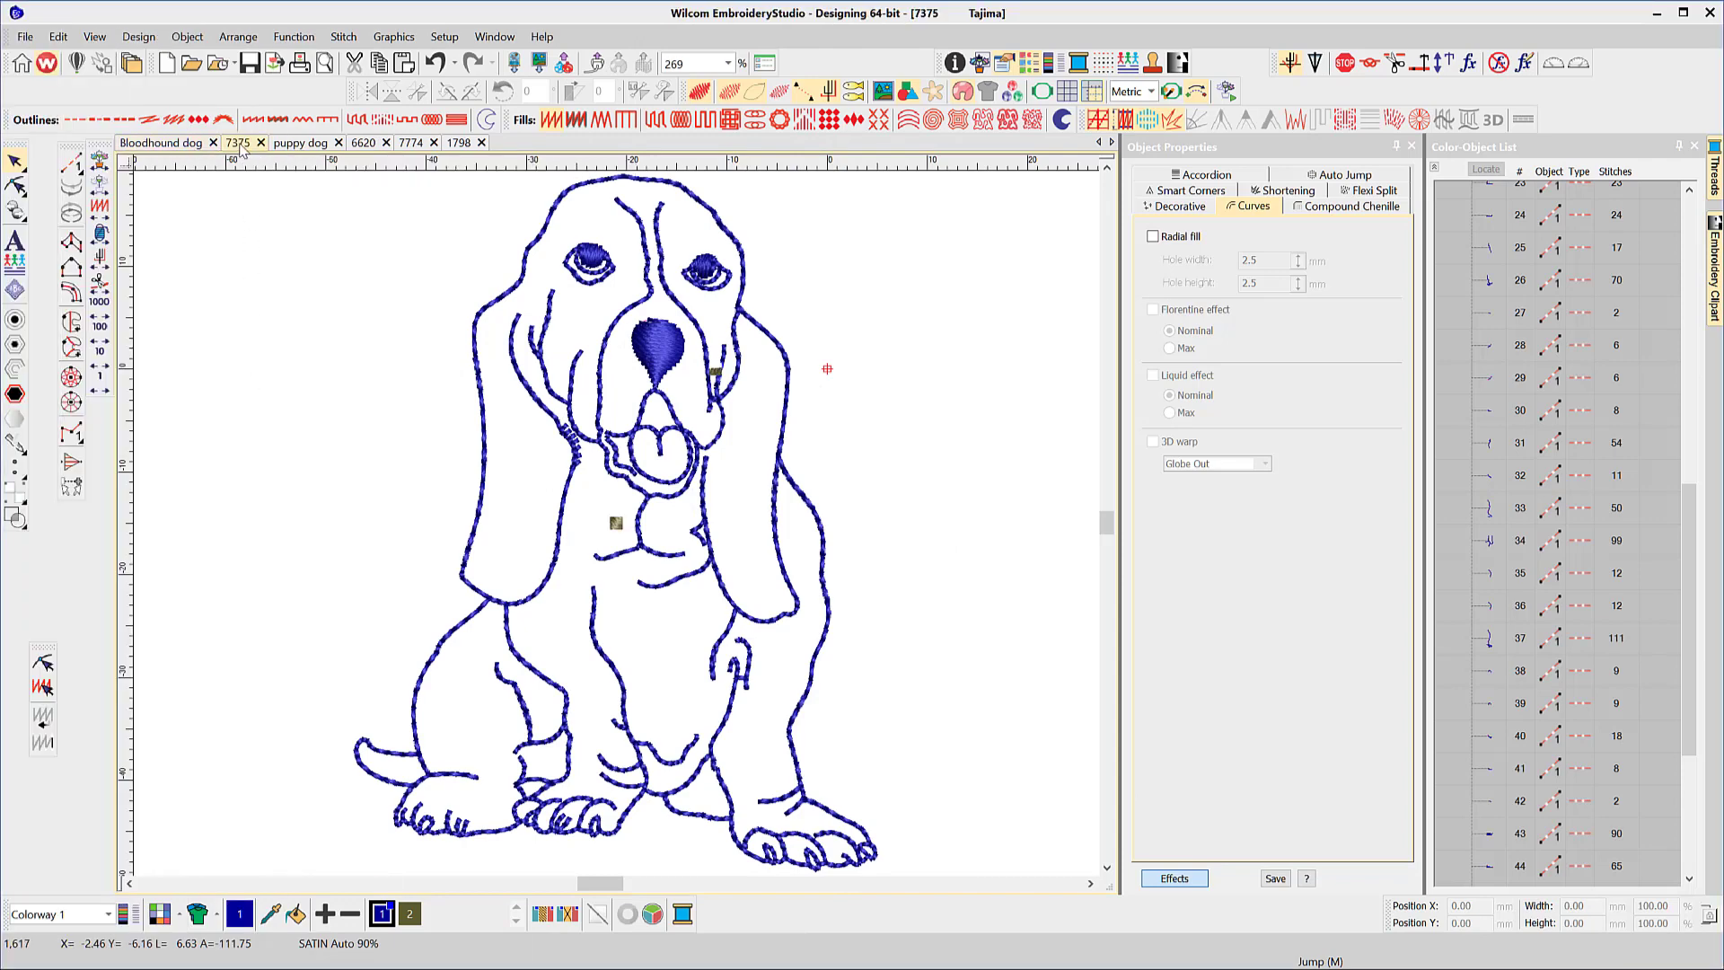
pyautogui.click(299, 145)
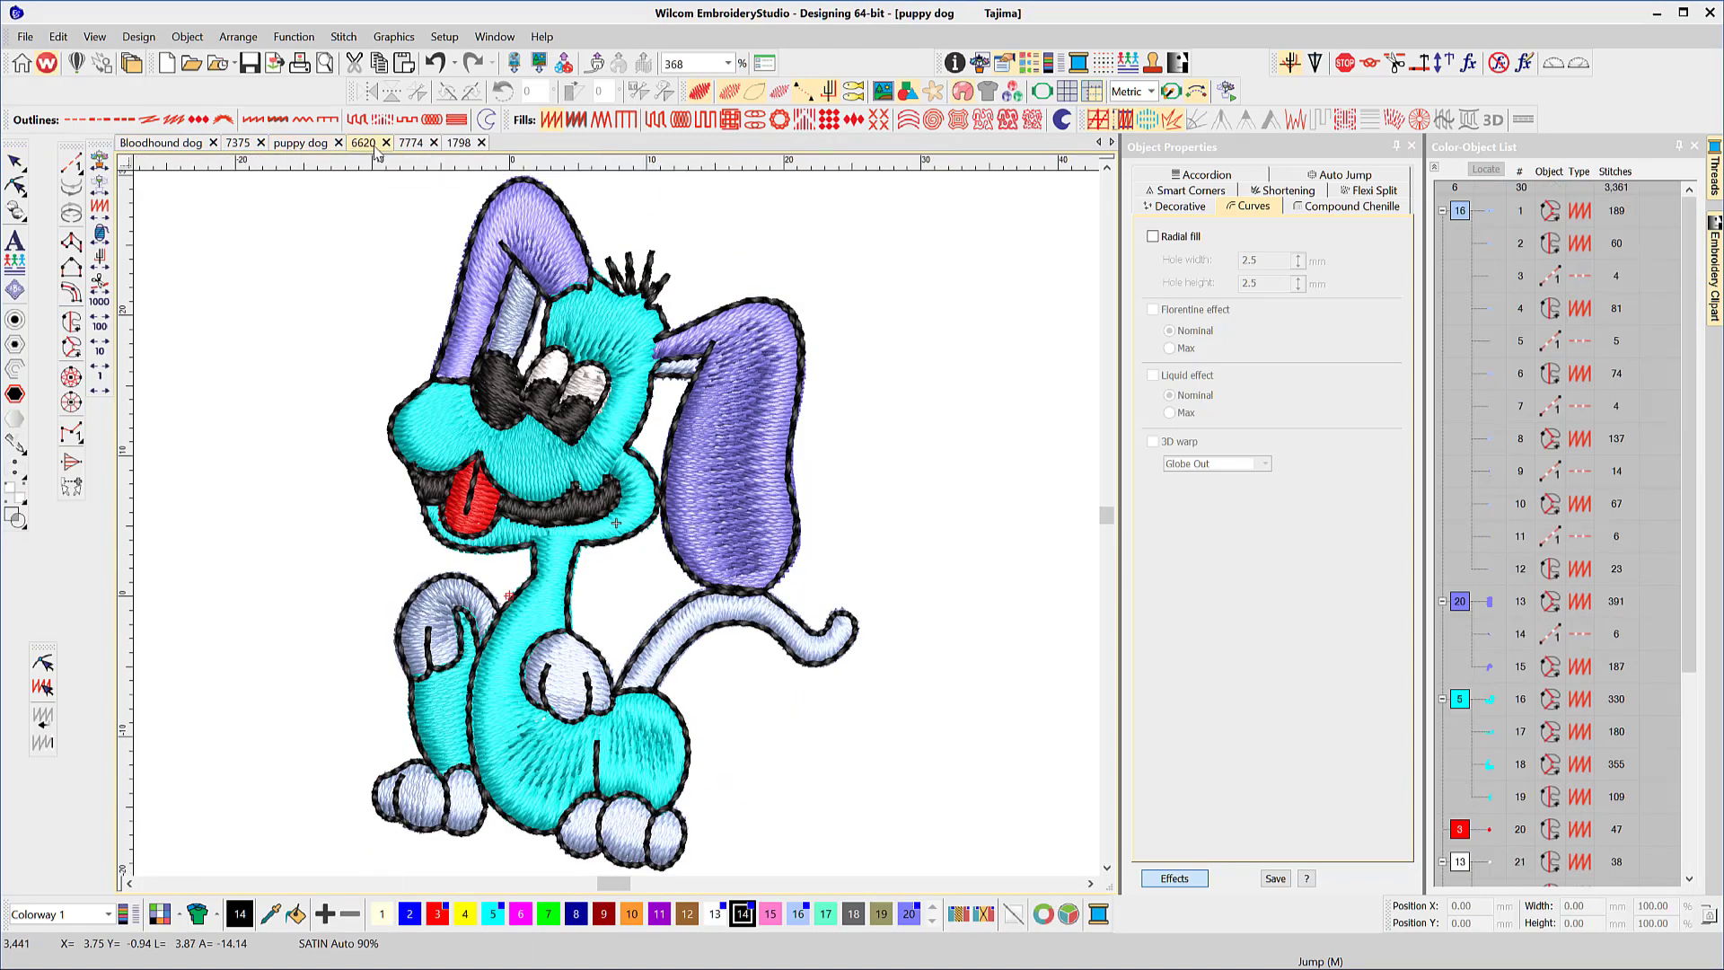
pyautogui.click(364, 145)
pyautogui.click(410, 145)
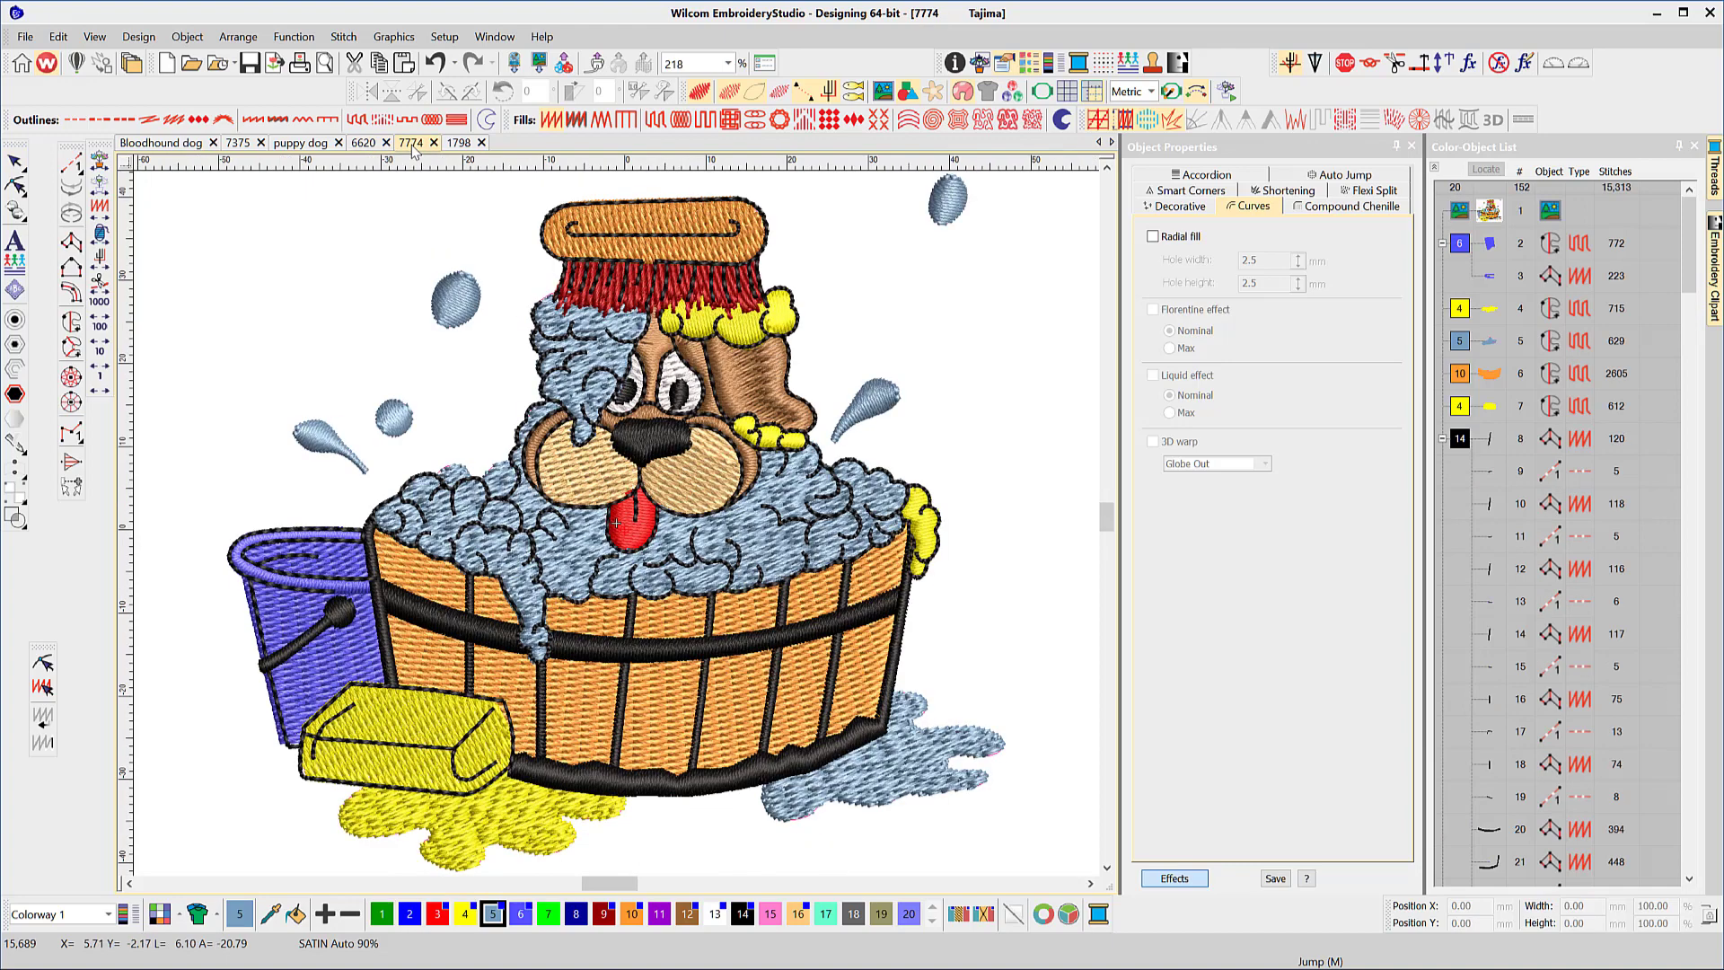
pyautogui.click(458, 143)
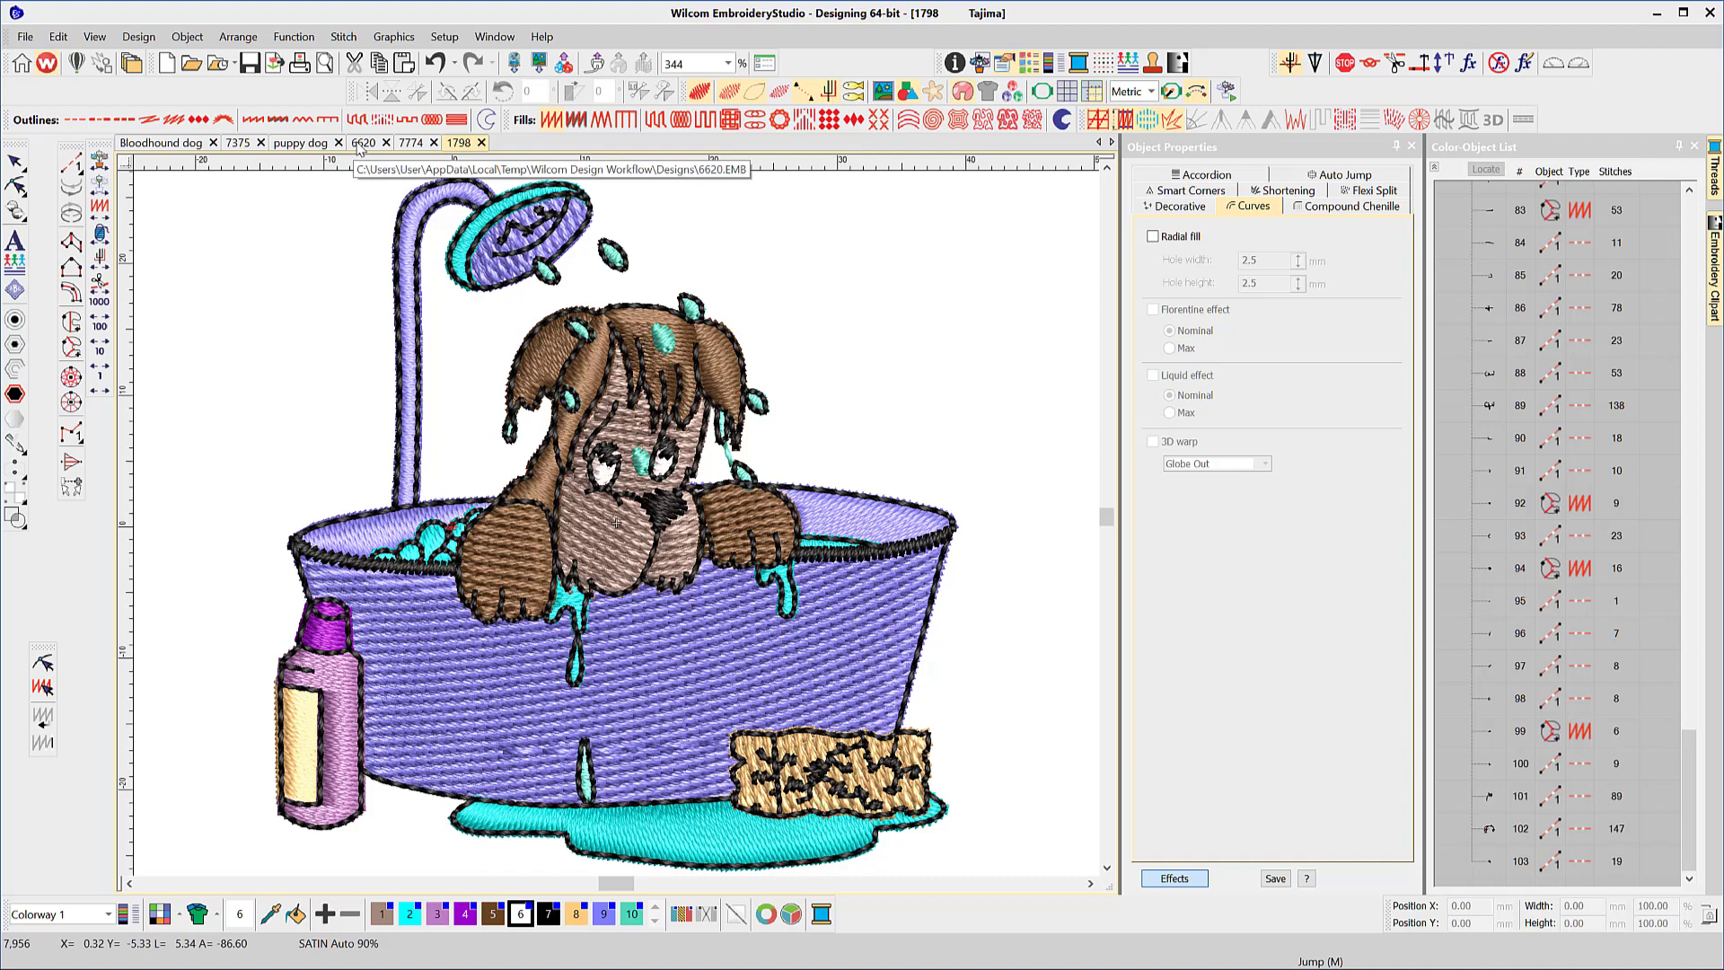
# Step: Put the Dusty Dog design 6620 in a new vertical tab group beside 1798
pyautogui.click(362, 144)
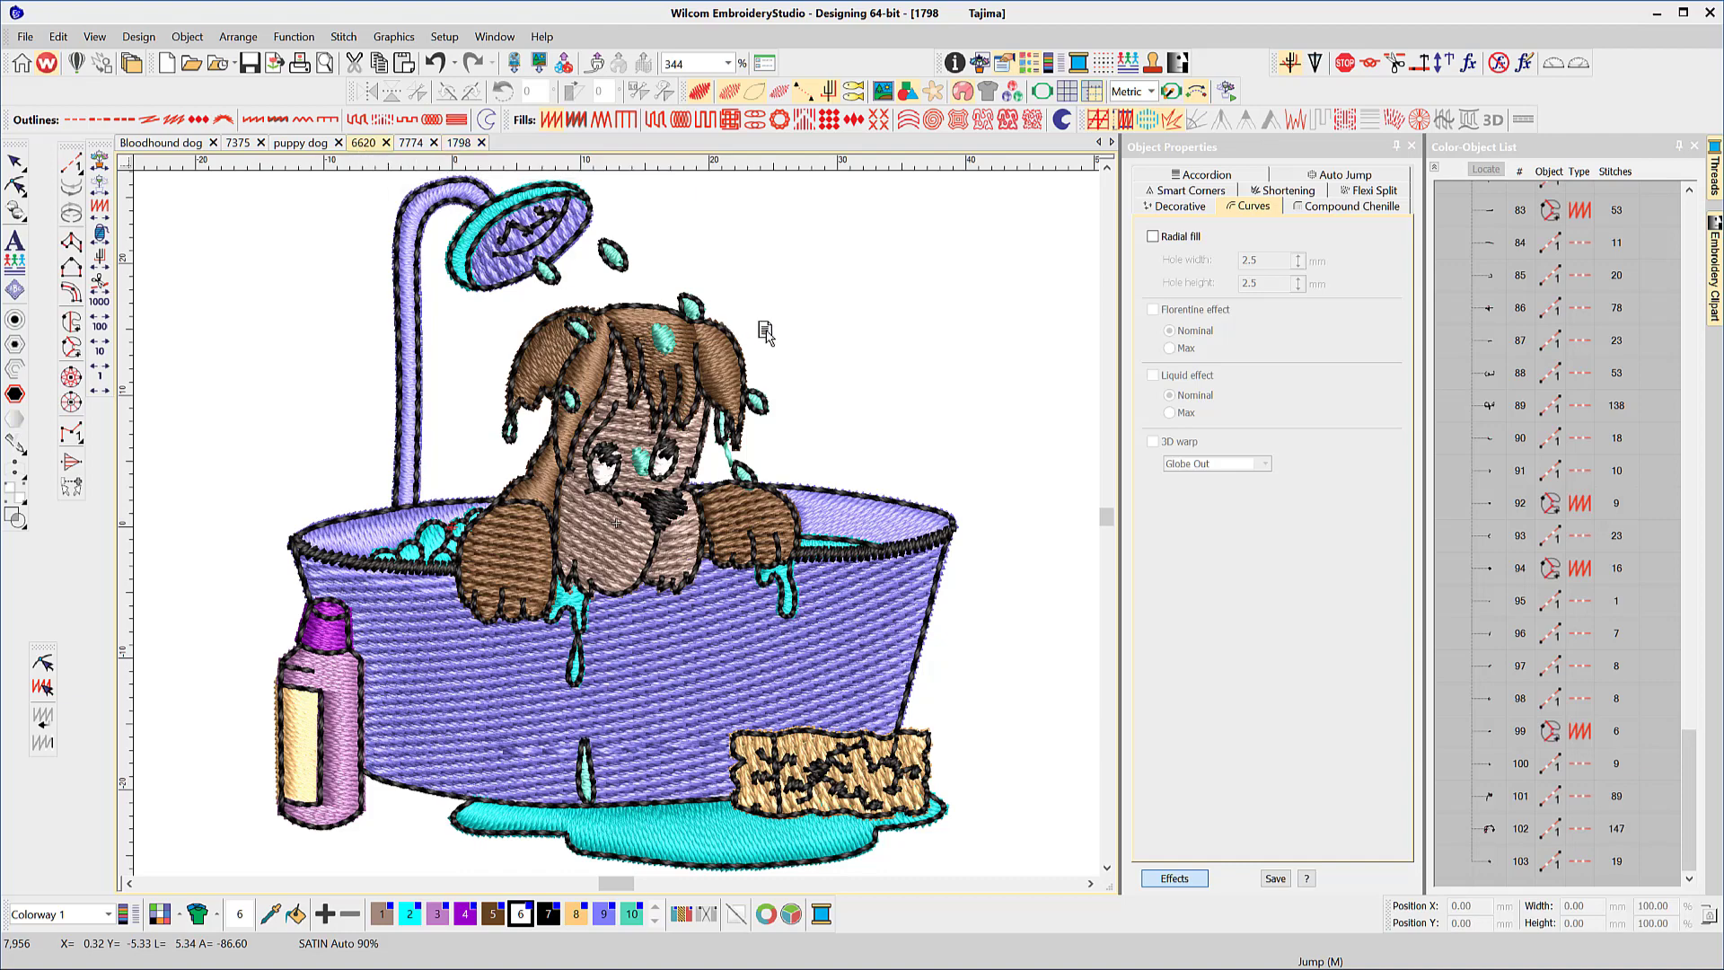
pyautogui.moveTo(764, 332); pyautogui.dragTo(763, 331)
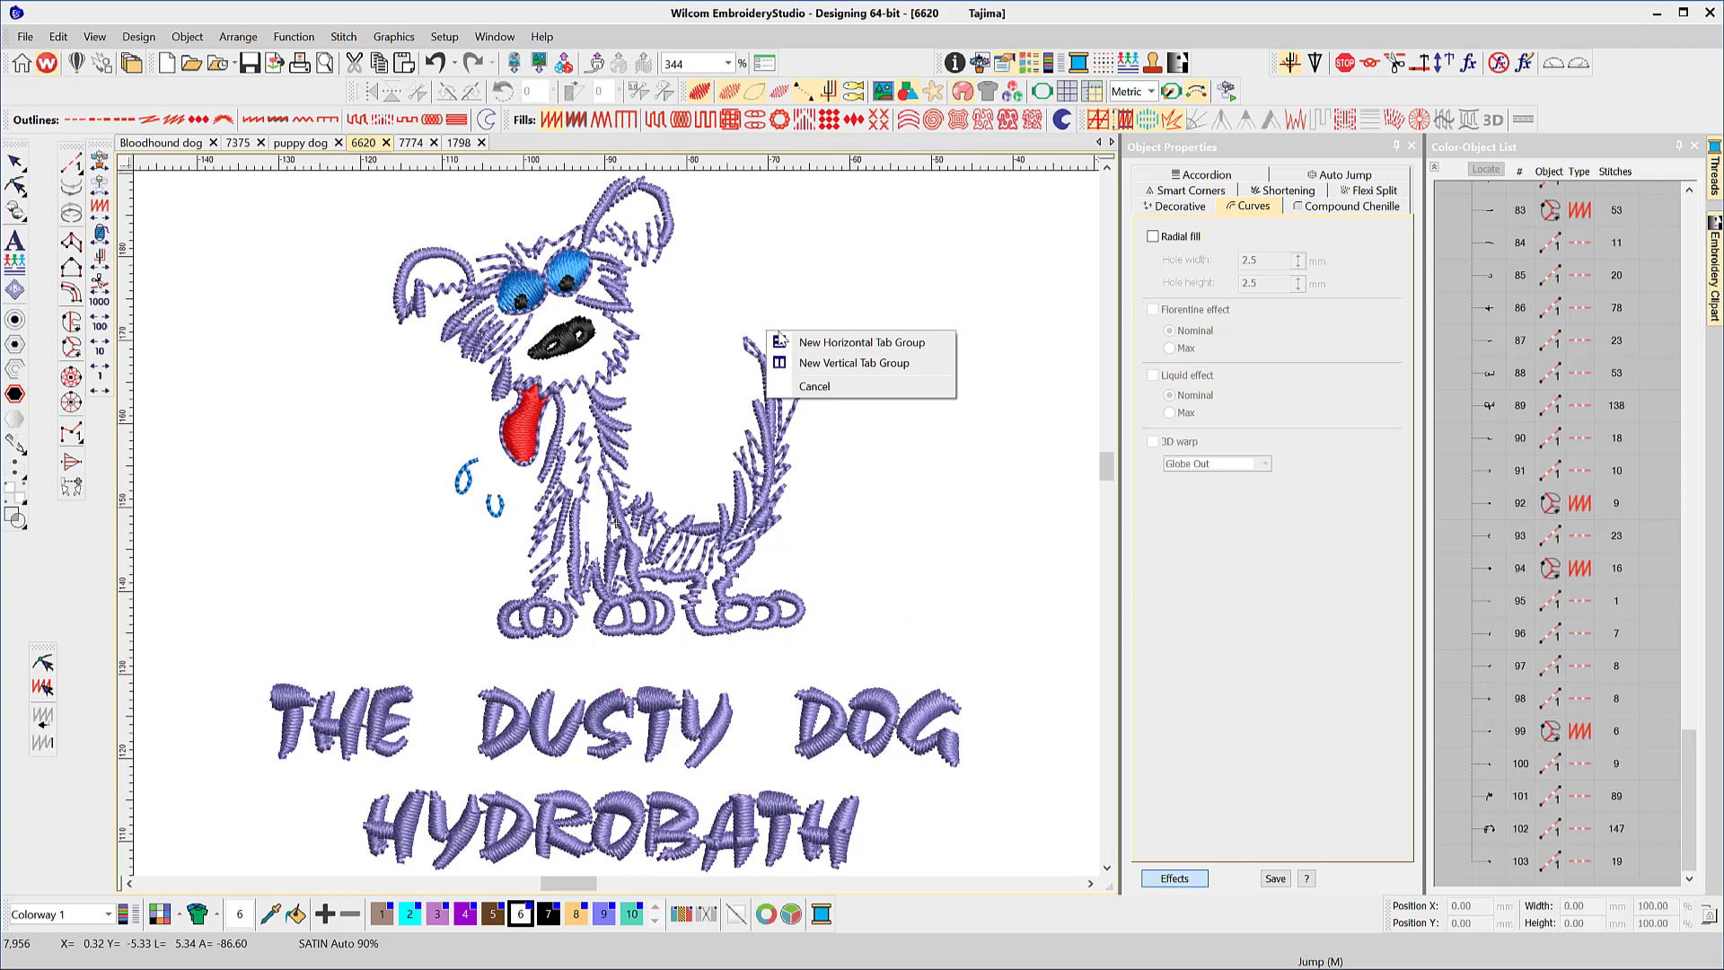
pyautogui.click(784, 363)
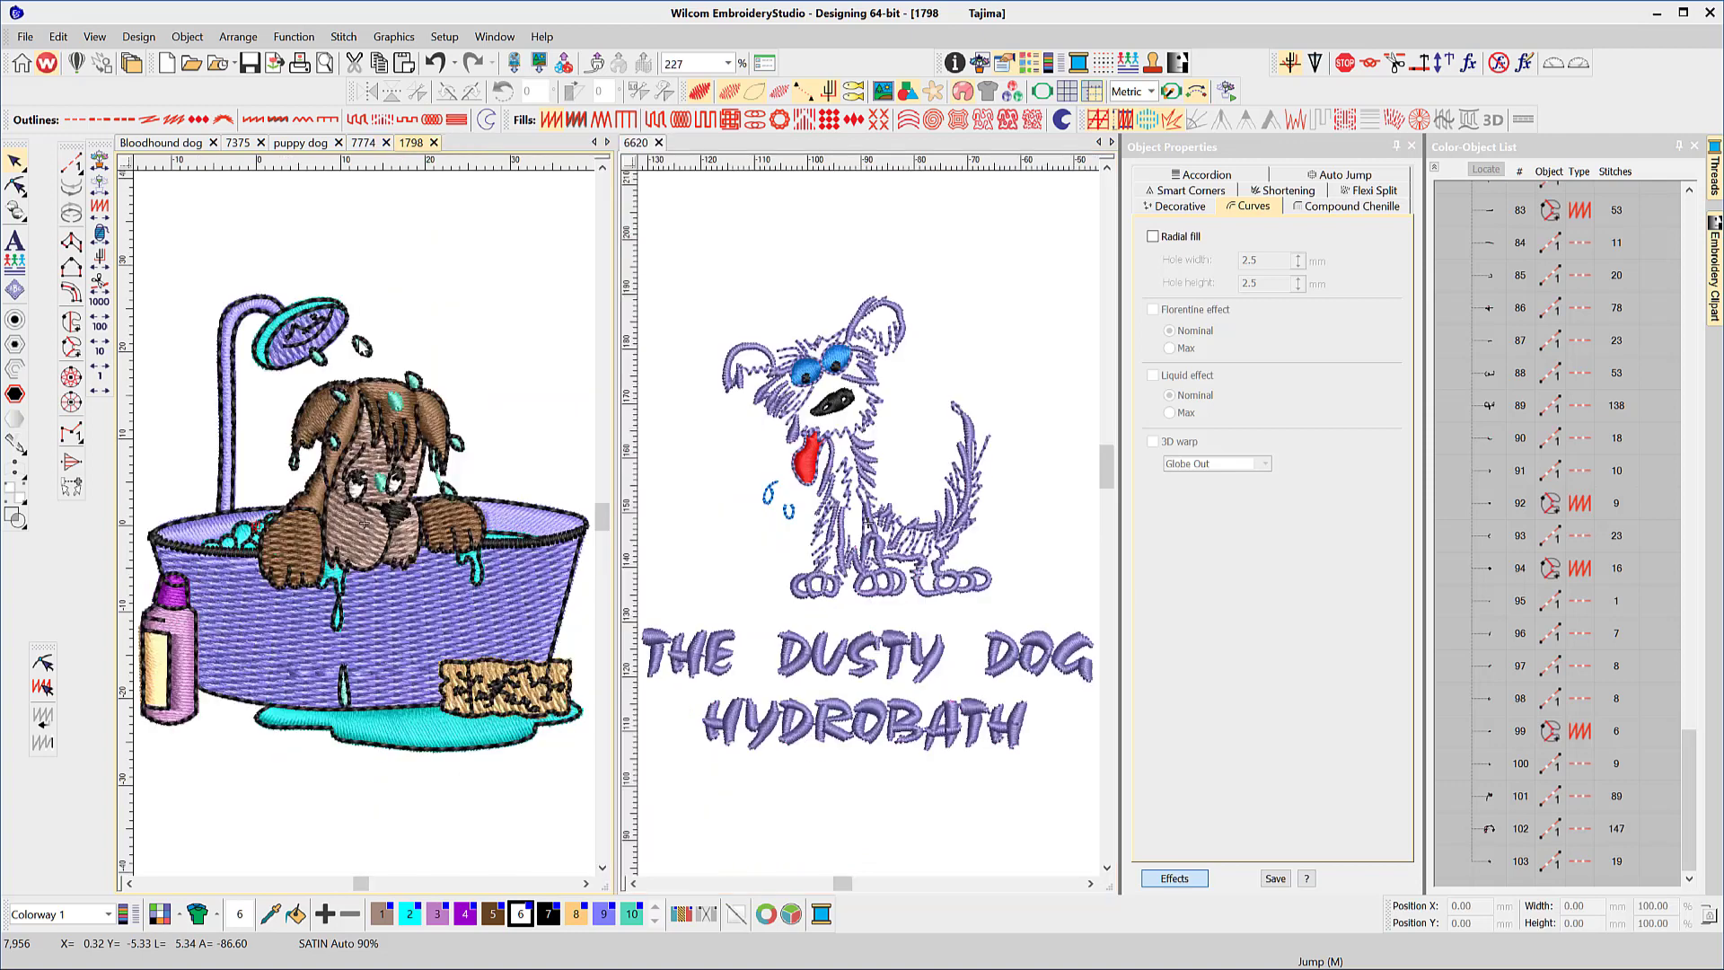
# Step: Give the dog-in-tub design 7774 its own third vertical tab group
pyautogui.moveTo(364, 142); pyautogui.dragTo(701, 151)
pyautogui.press('0')
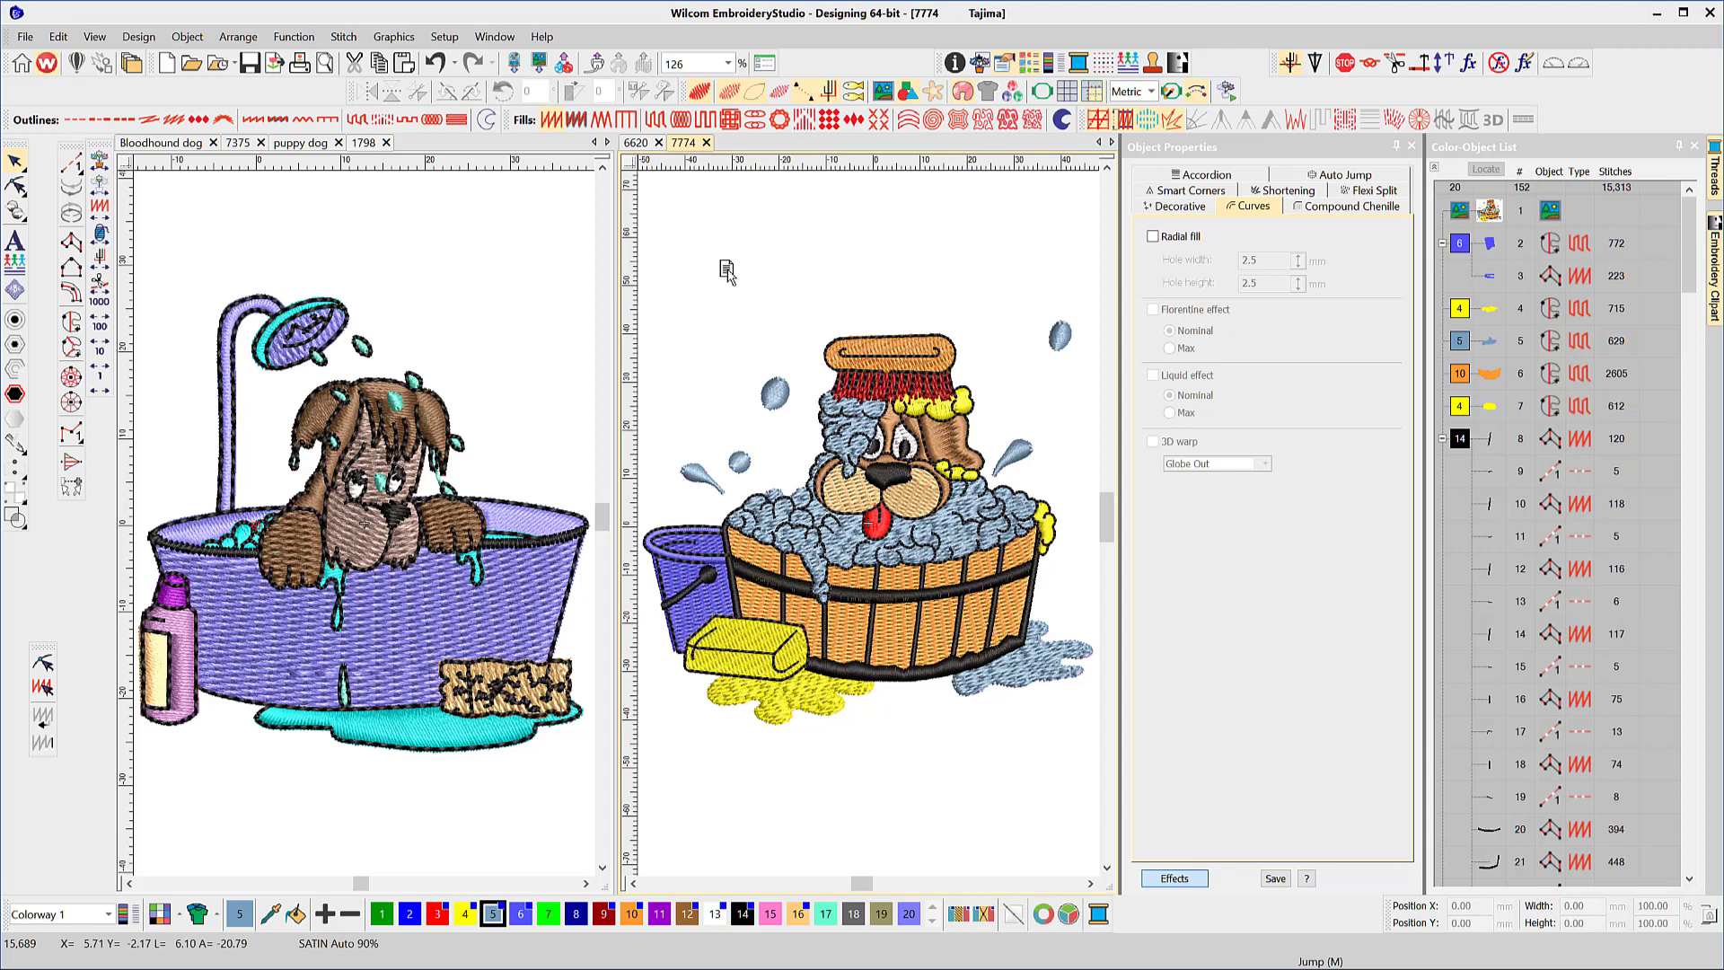
pyautogui.moveTo(696, 149); pyautogui.dragTo(728, 276)
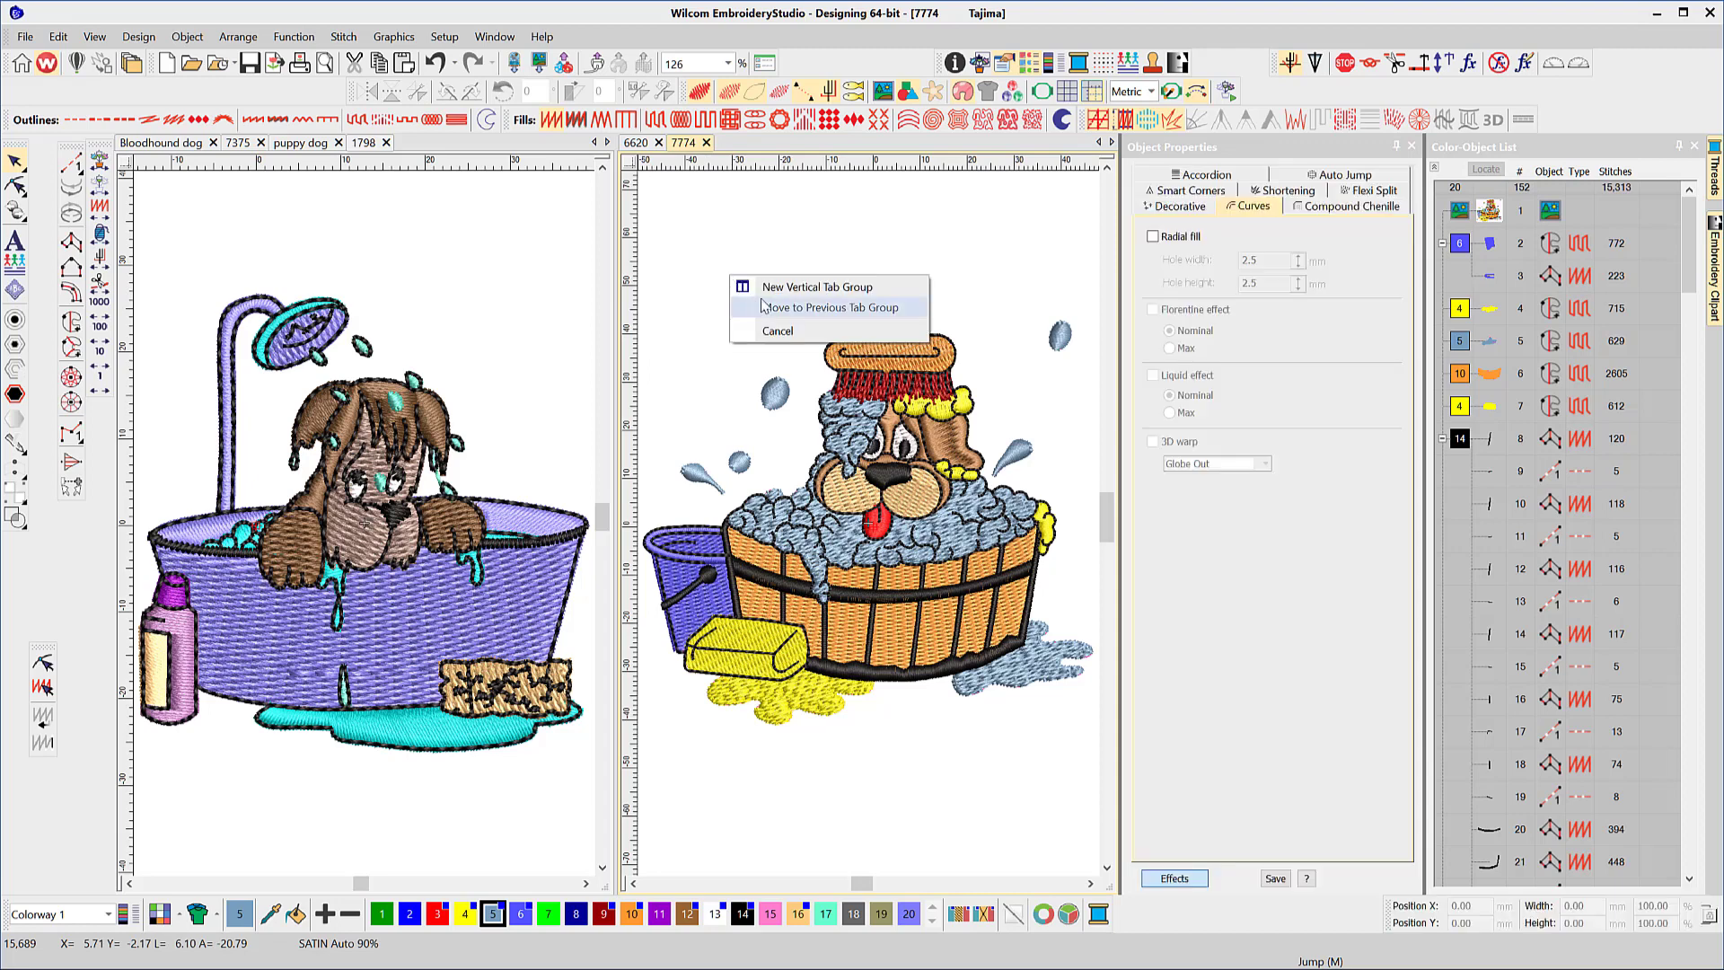
pyautogui.click(815, 287)
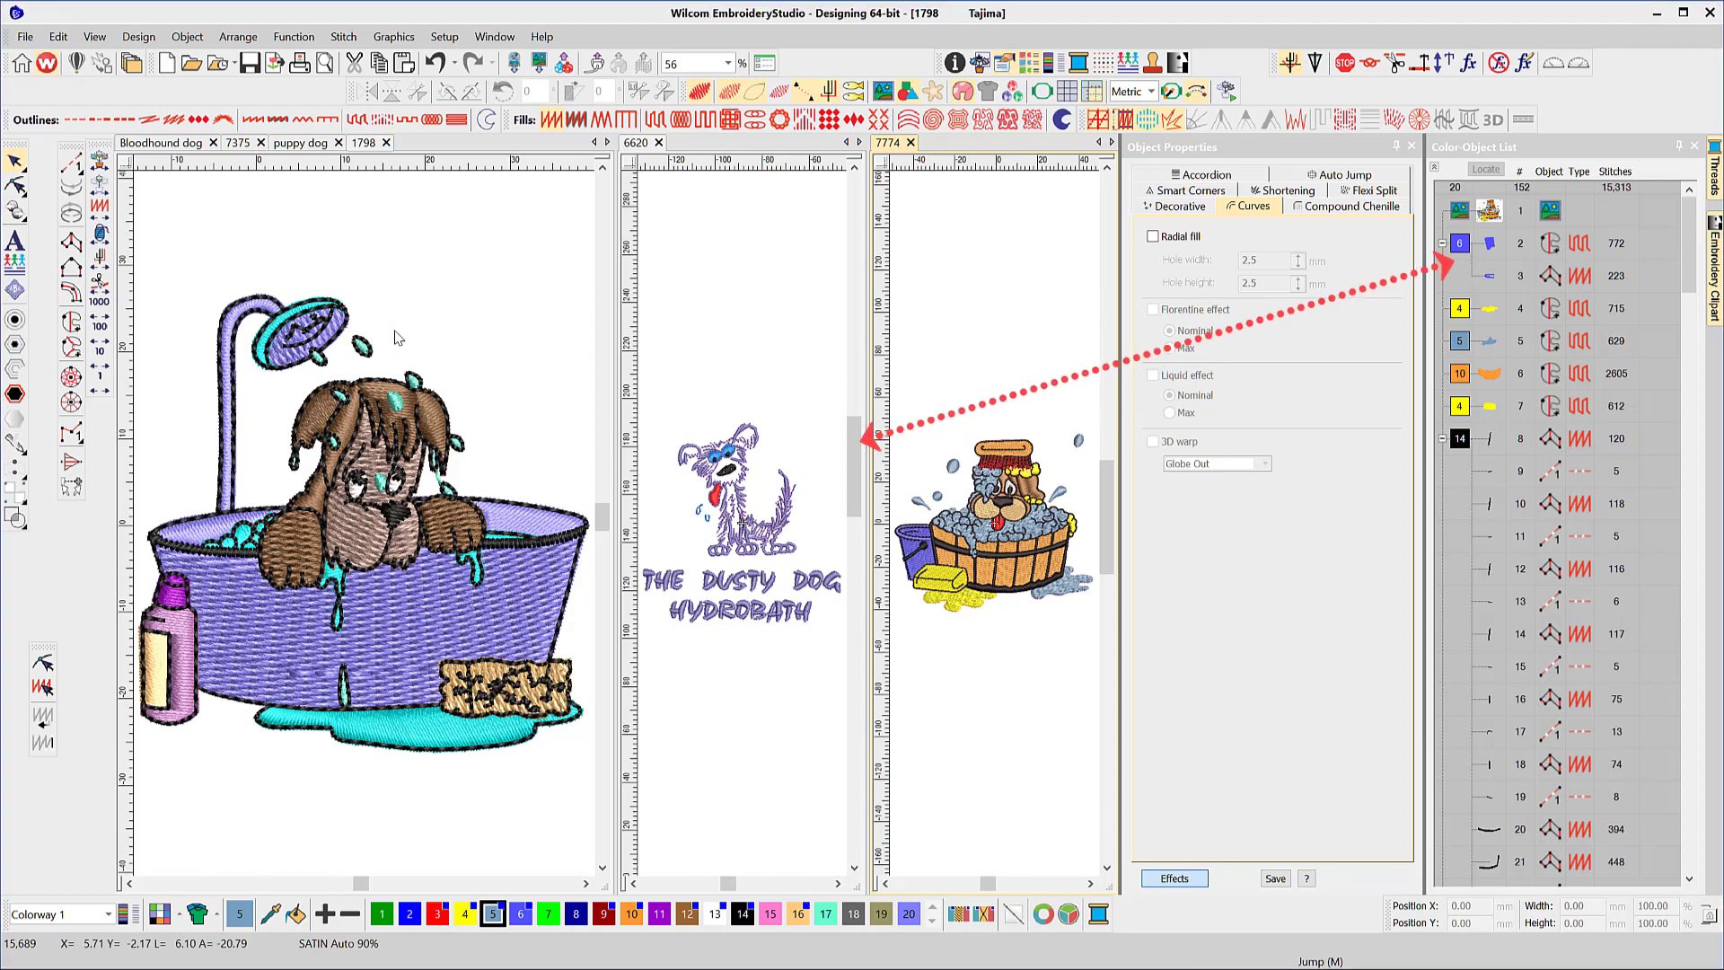
# Step: Activate the 1798, 6620 and 7774 panes in turn, finishing on Dusty Dog 6620
pyautogui.click(422, 341)
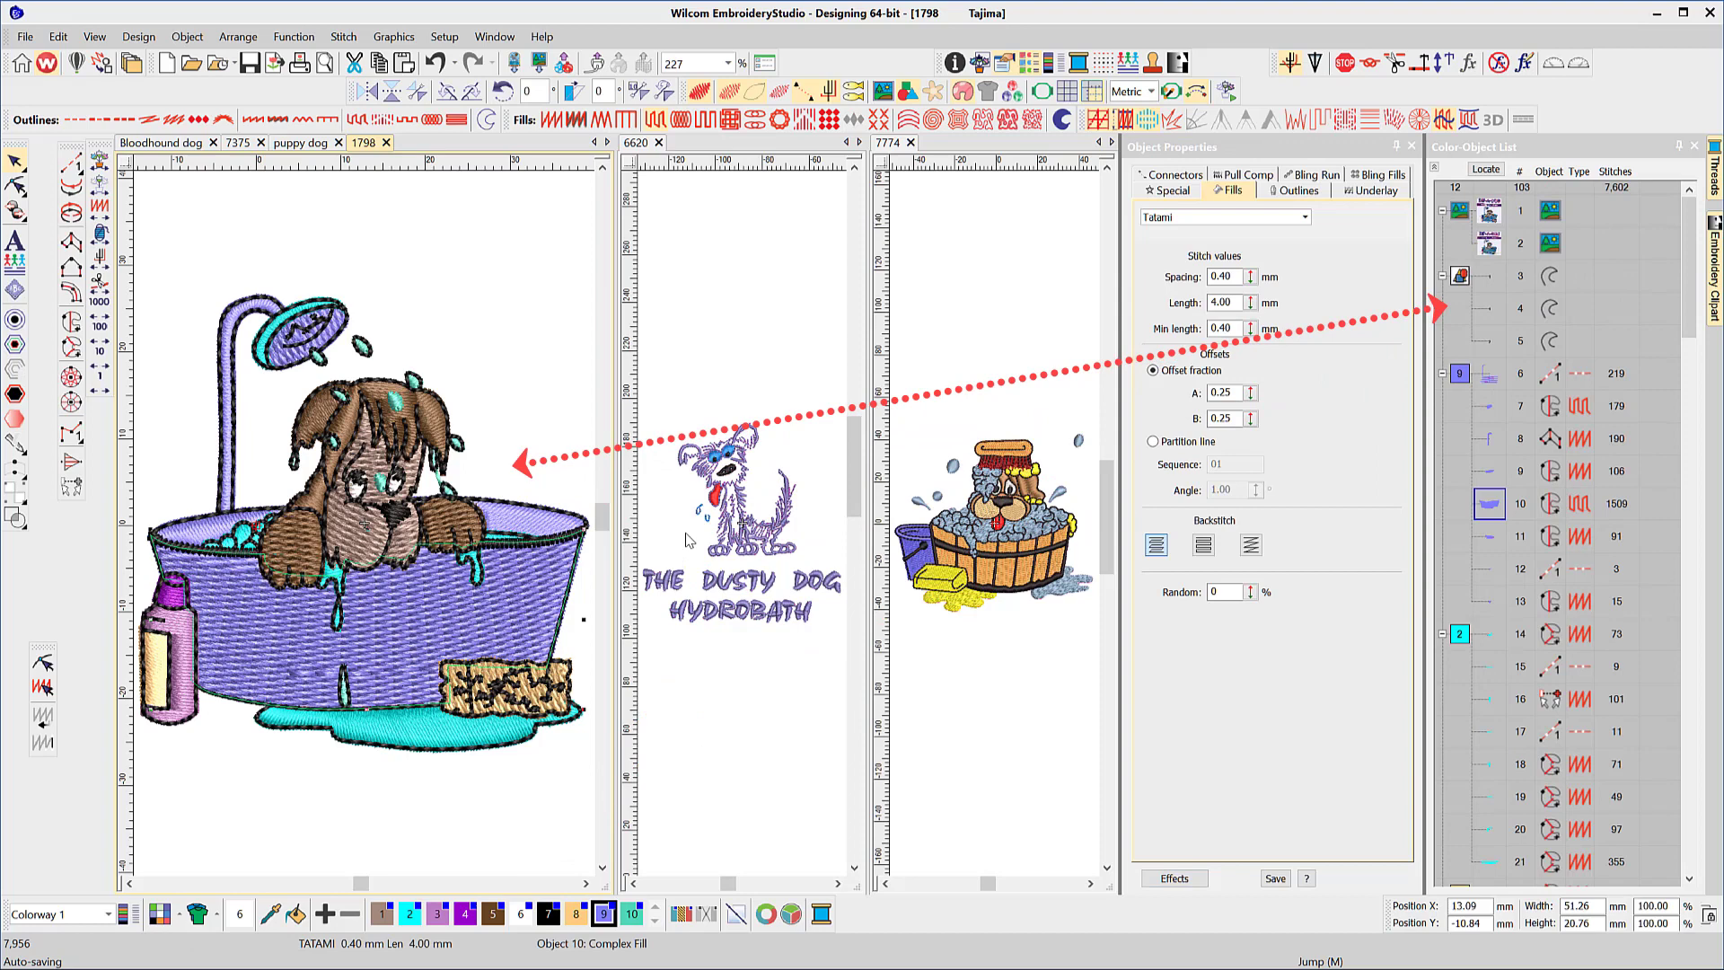
pyautogui.click(720, 509)
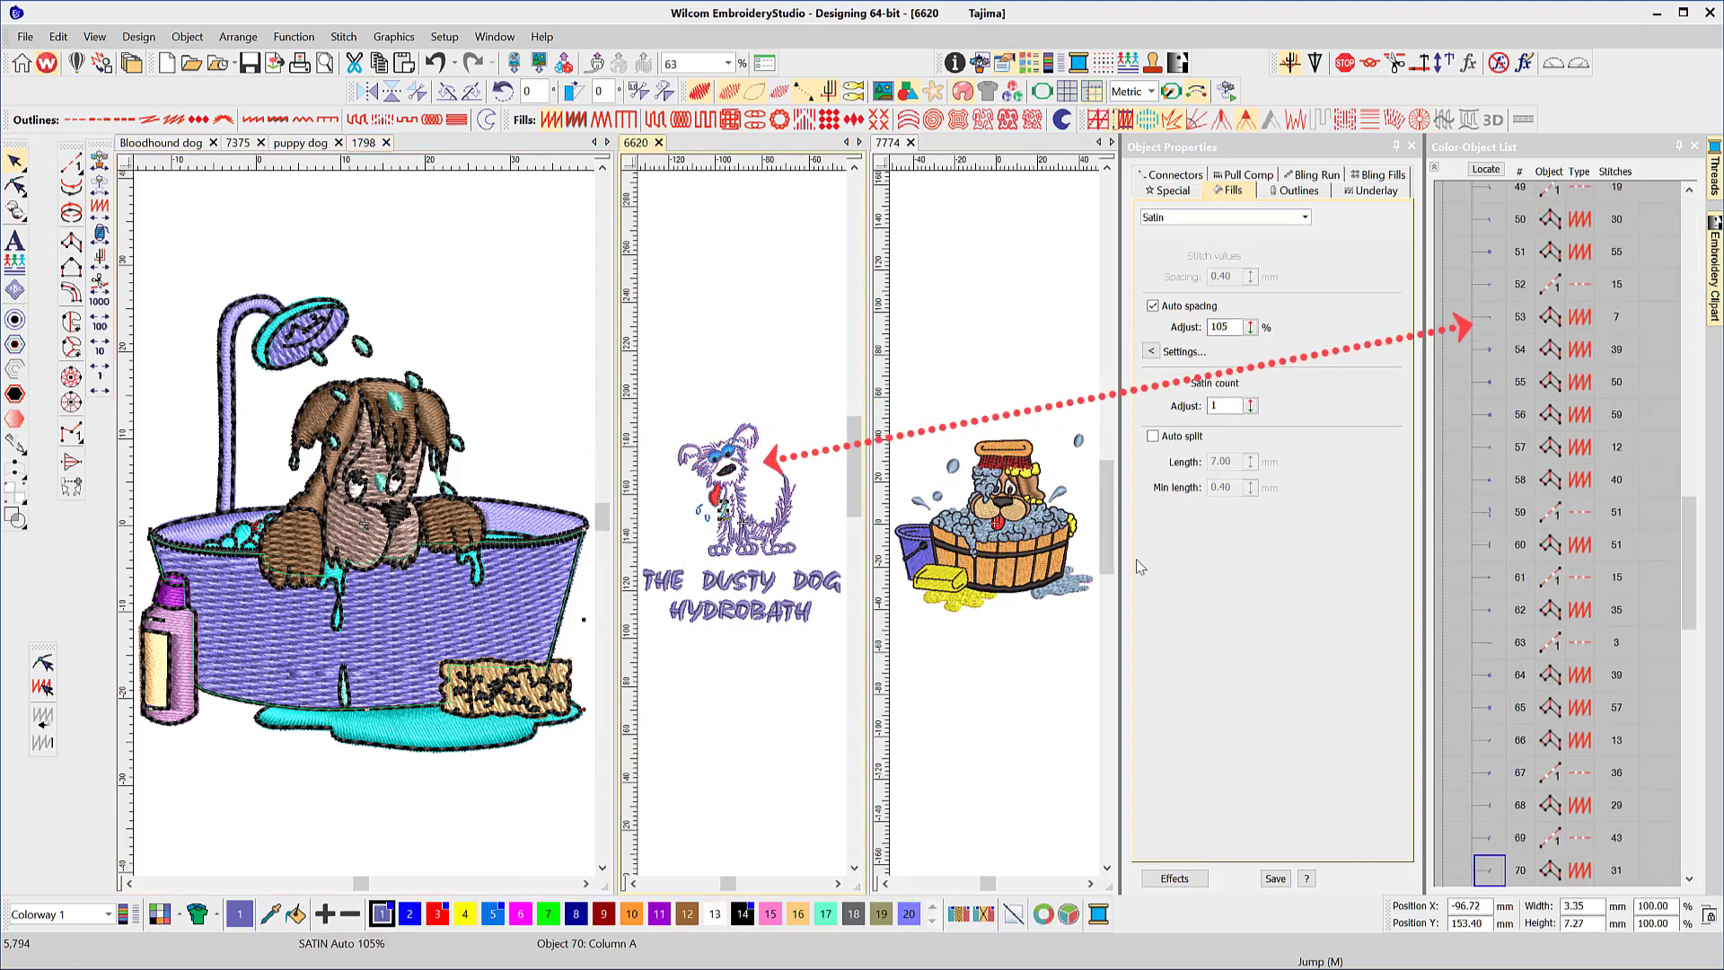
pyautogui.click(1004, 573)
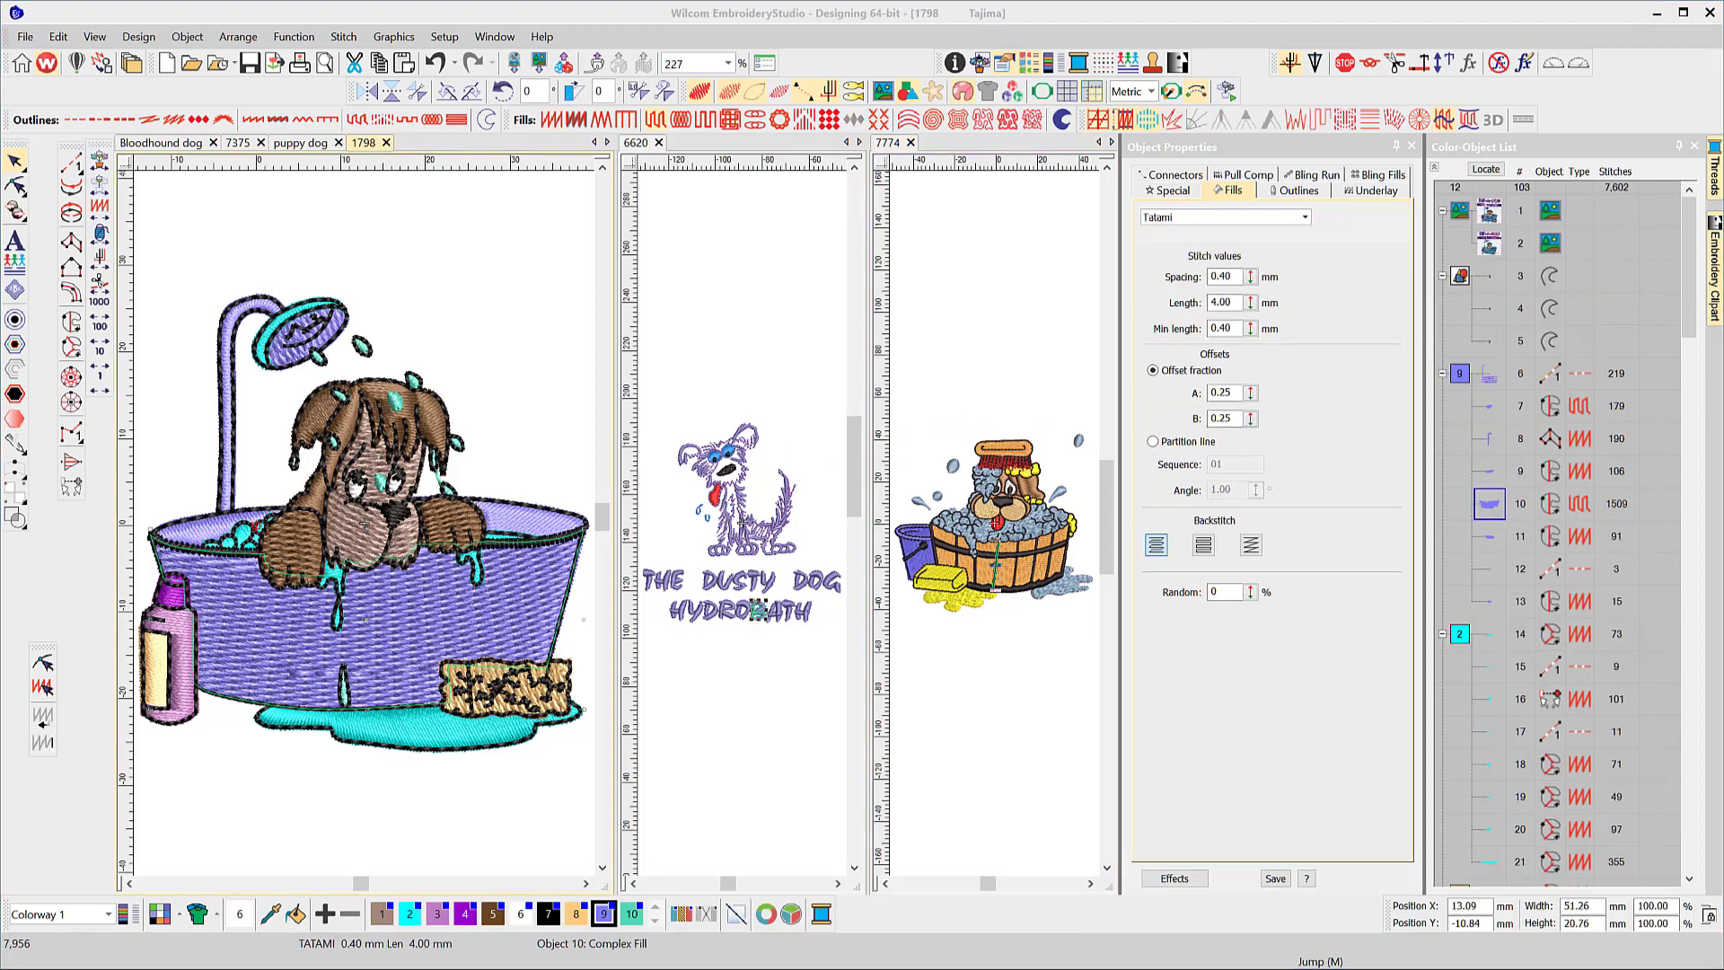
pyautogui.click(772, 702)
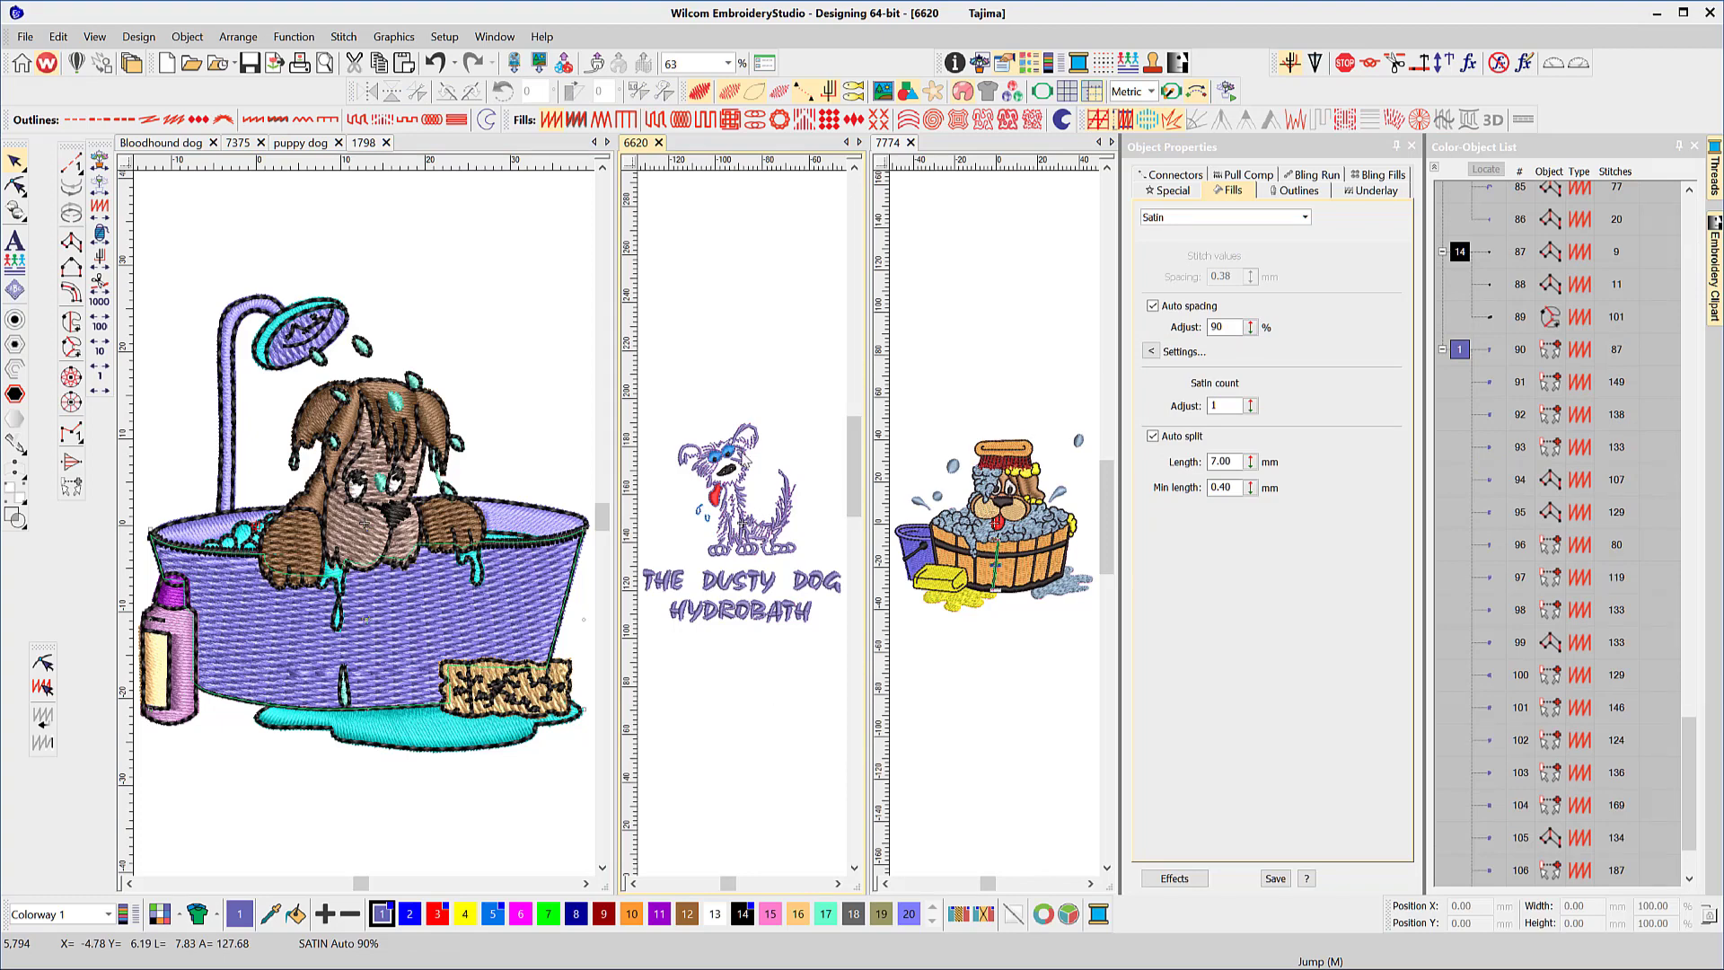
# Step: Group all Dusty Dog objects and drop a copy into design 7774
pyautogui.hotkey('ctrl', 'a')
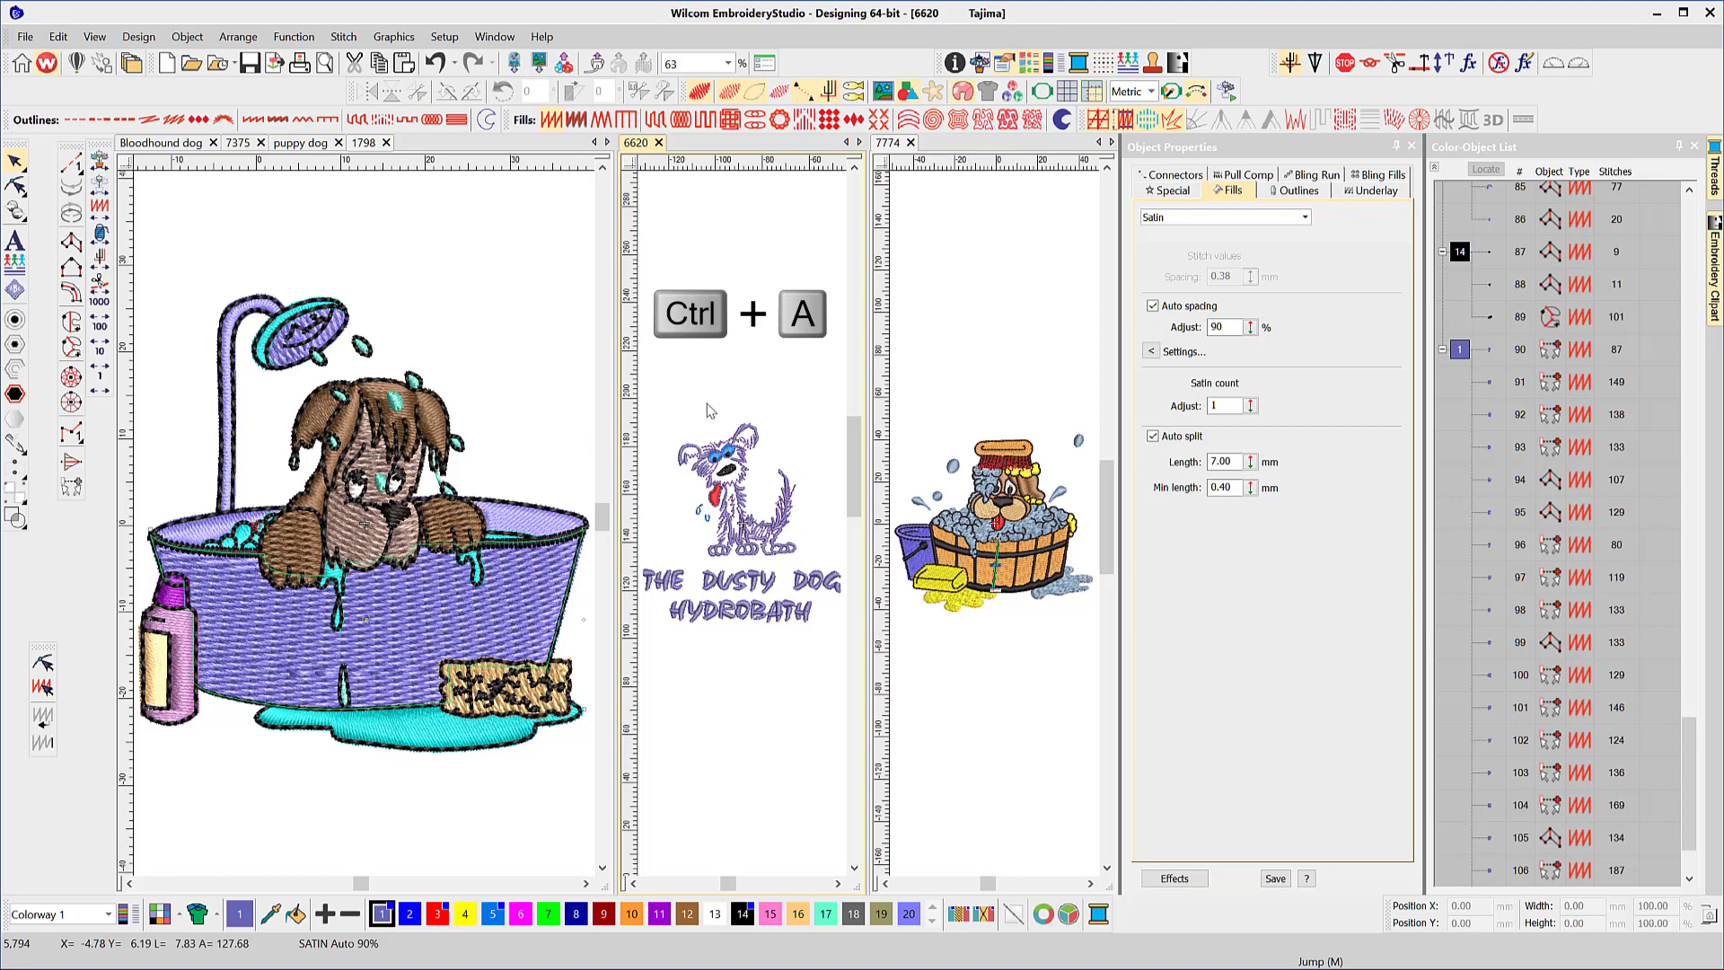
pyautogui.hotkey('ctrl', 'g')
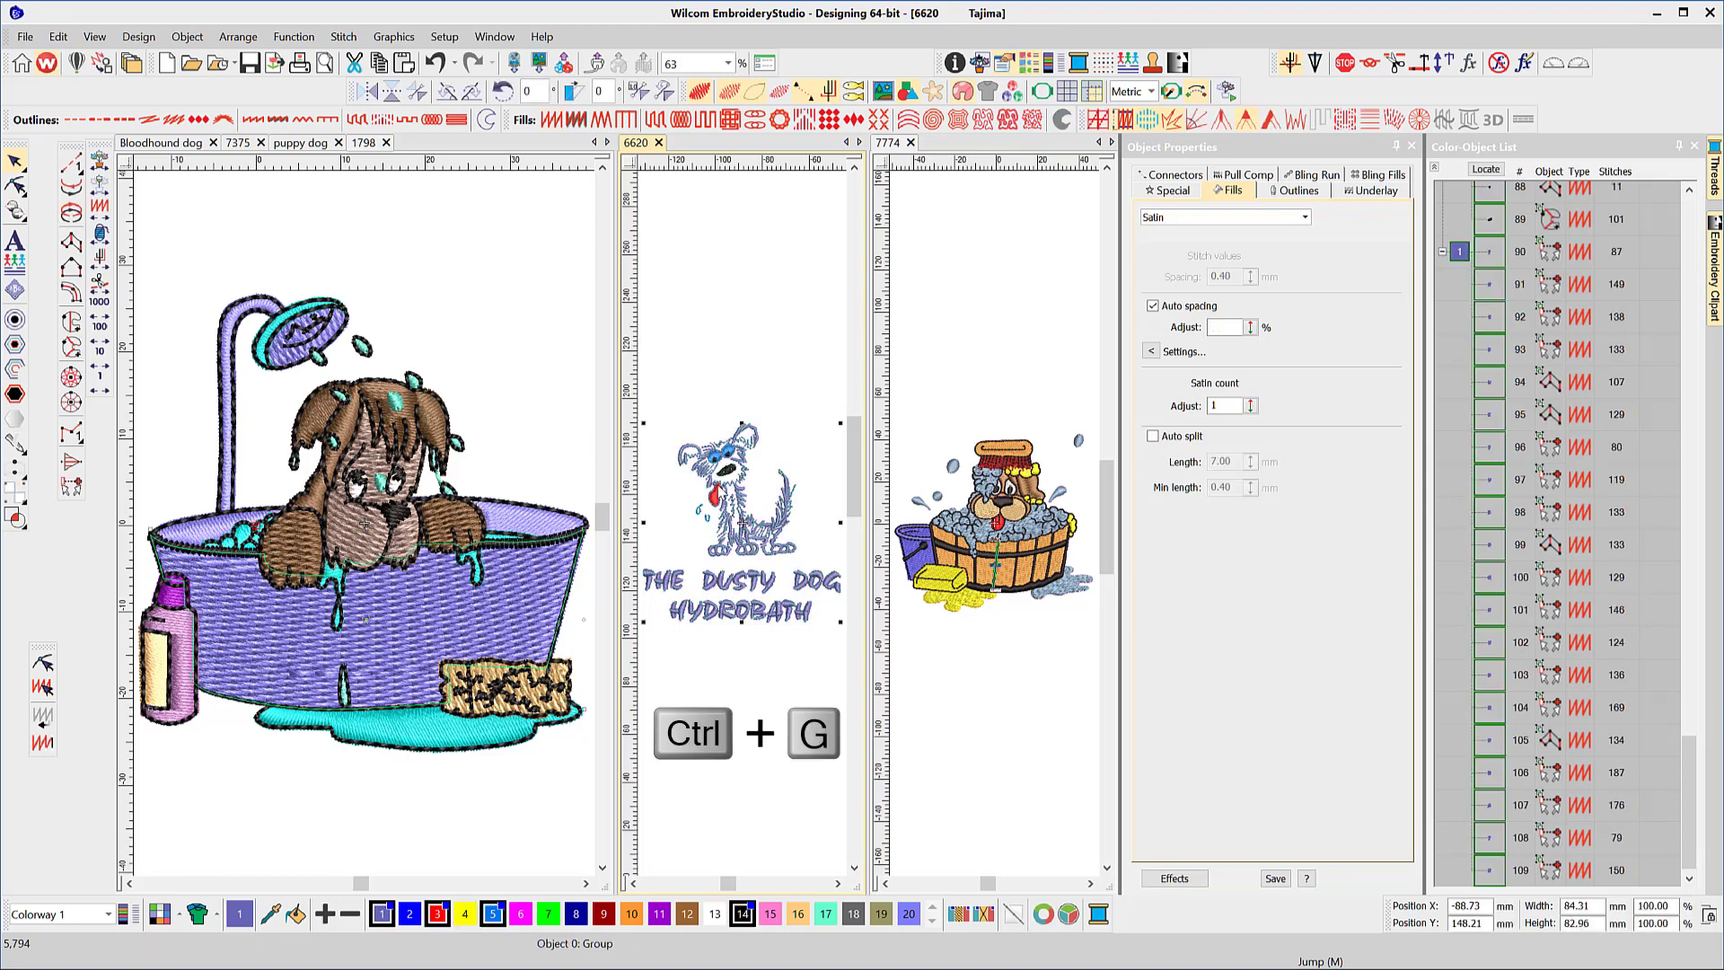
pyautogui.keyDown('ctrl'); pyautogui.keyDown('shift'); pyautogui.click(742, 521); pyautogui.keyUp('shift'); pyautogui.keyUp('ctrl')
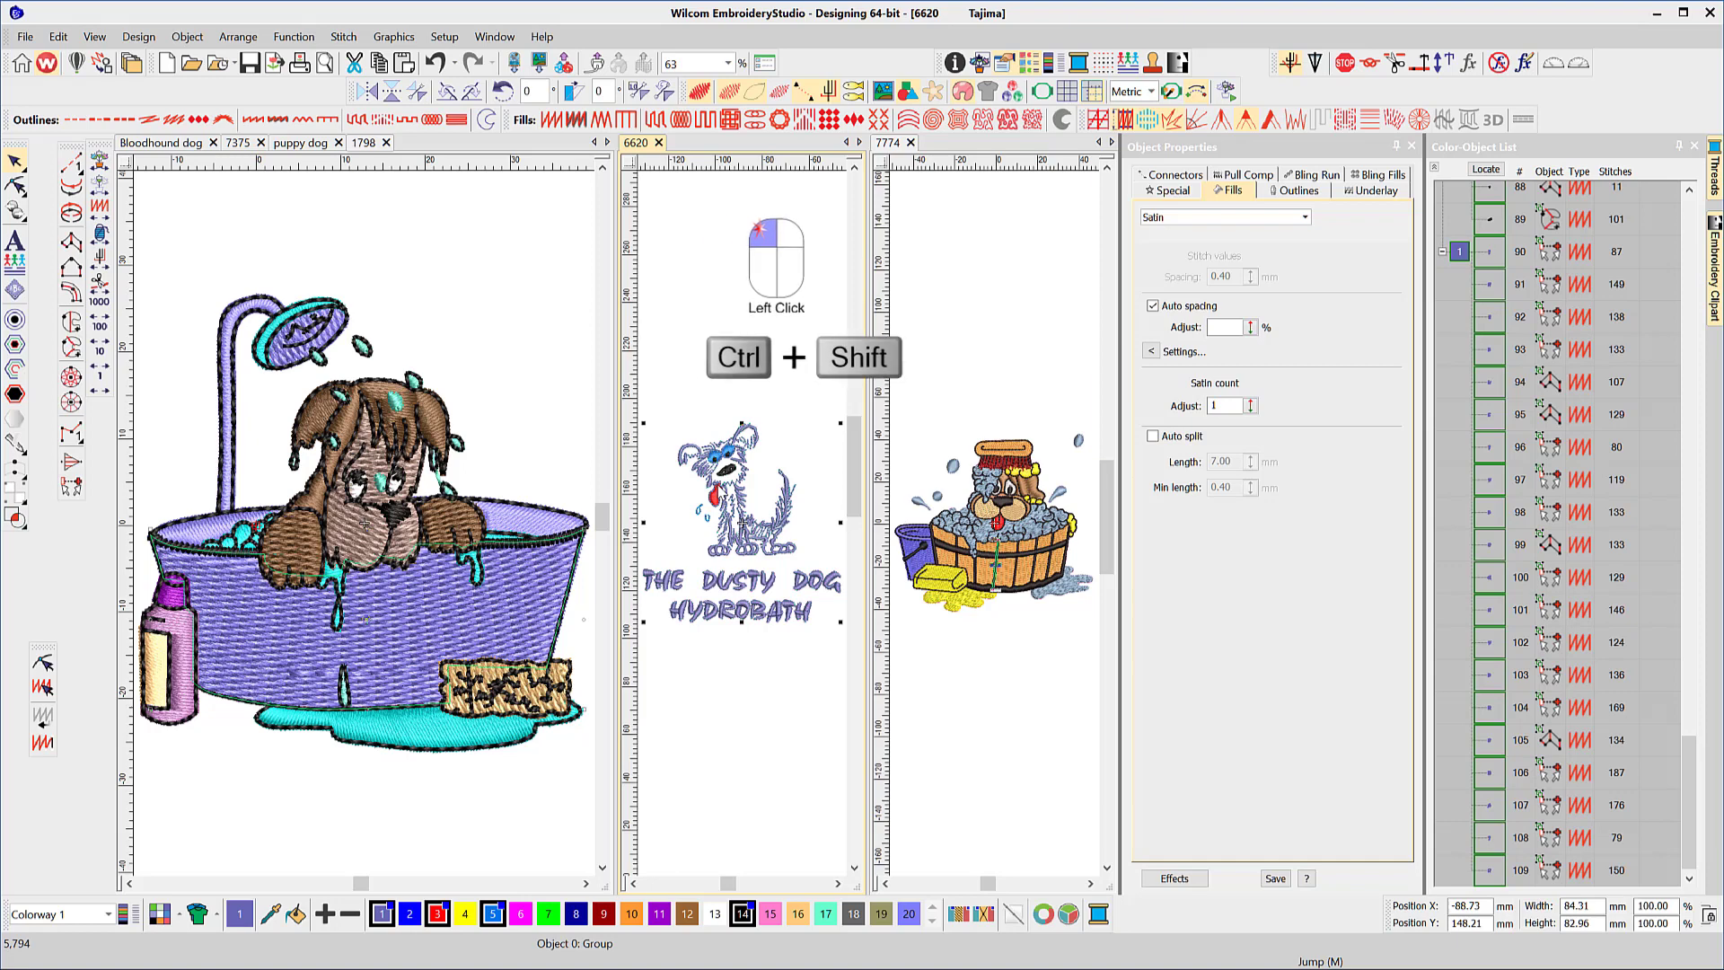
pyautogui.click(985, 328)
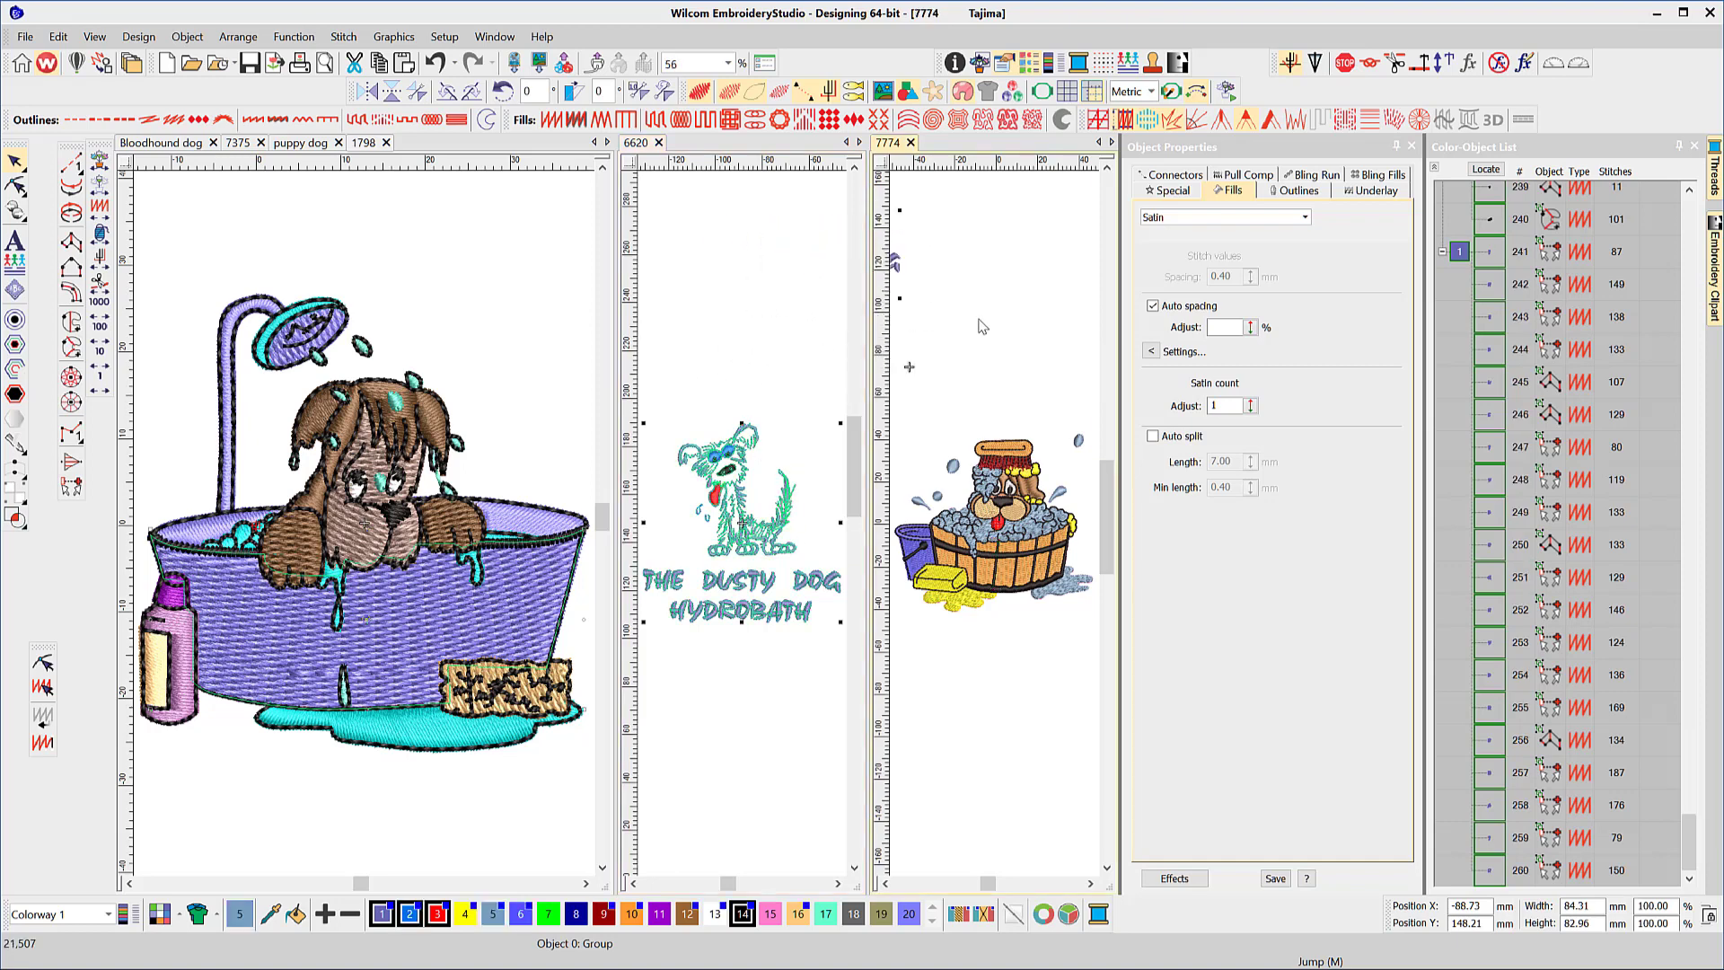
# Step: Zoom out in 7774, then select the whole Dusty Dog group in 6620
pyautogui.hotkey('ctrl', 'v')
pyautogui.press('0')
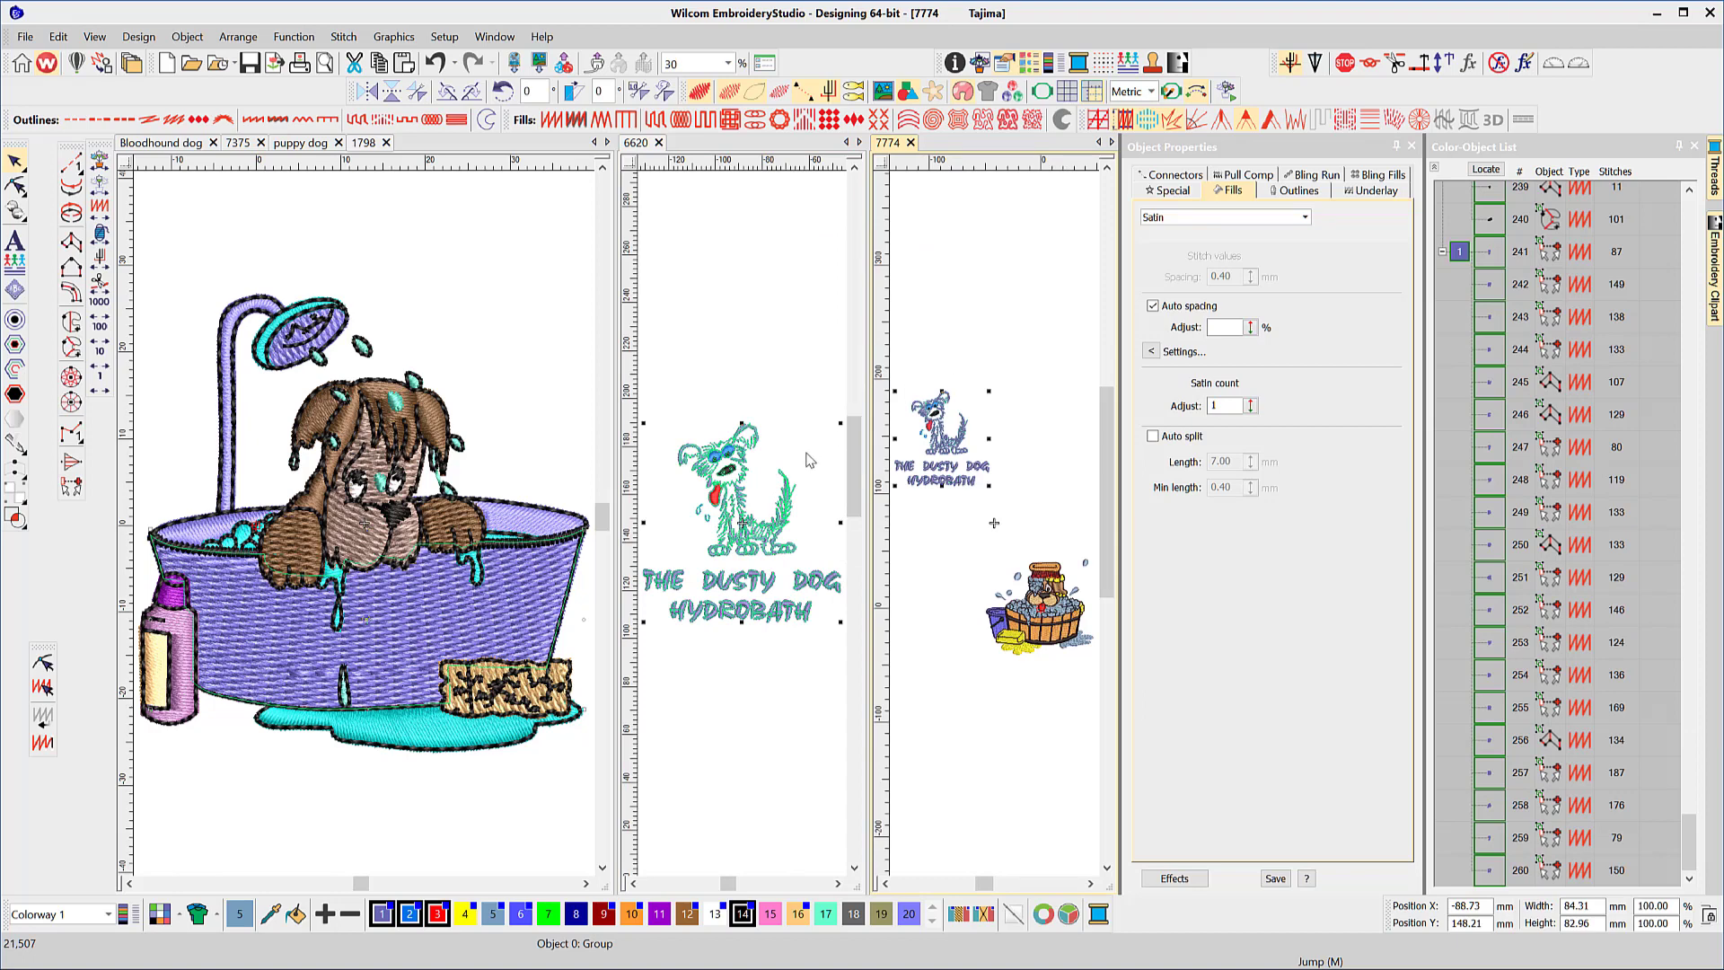
pyautogui.click(777, 383)
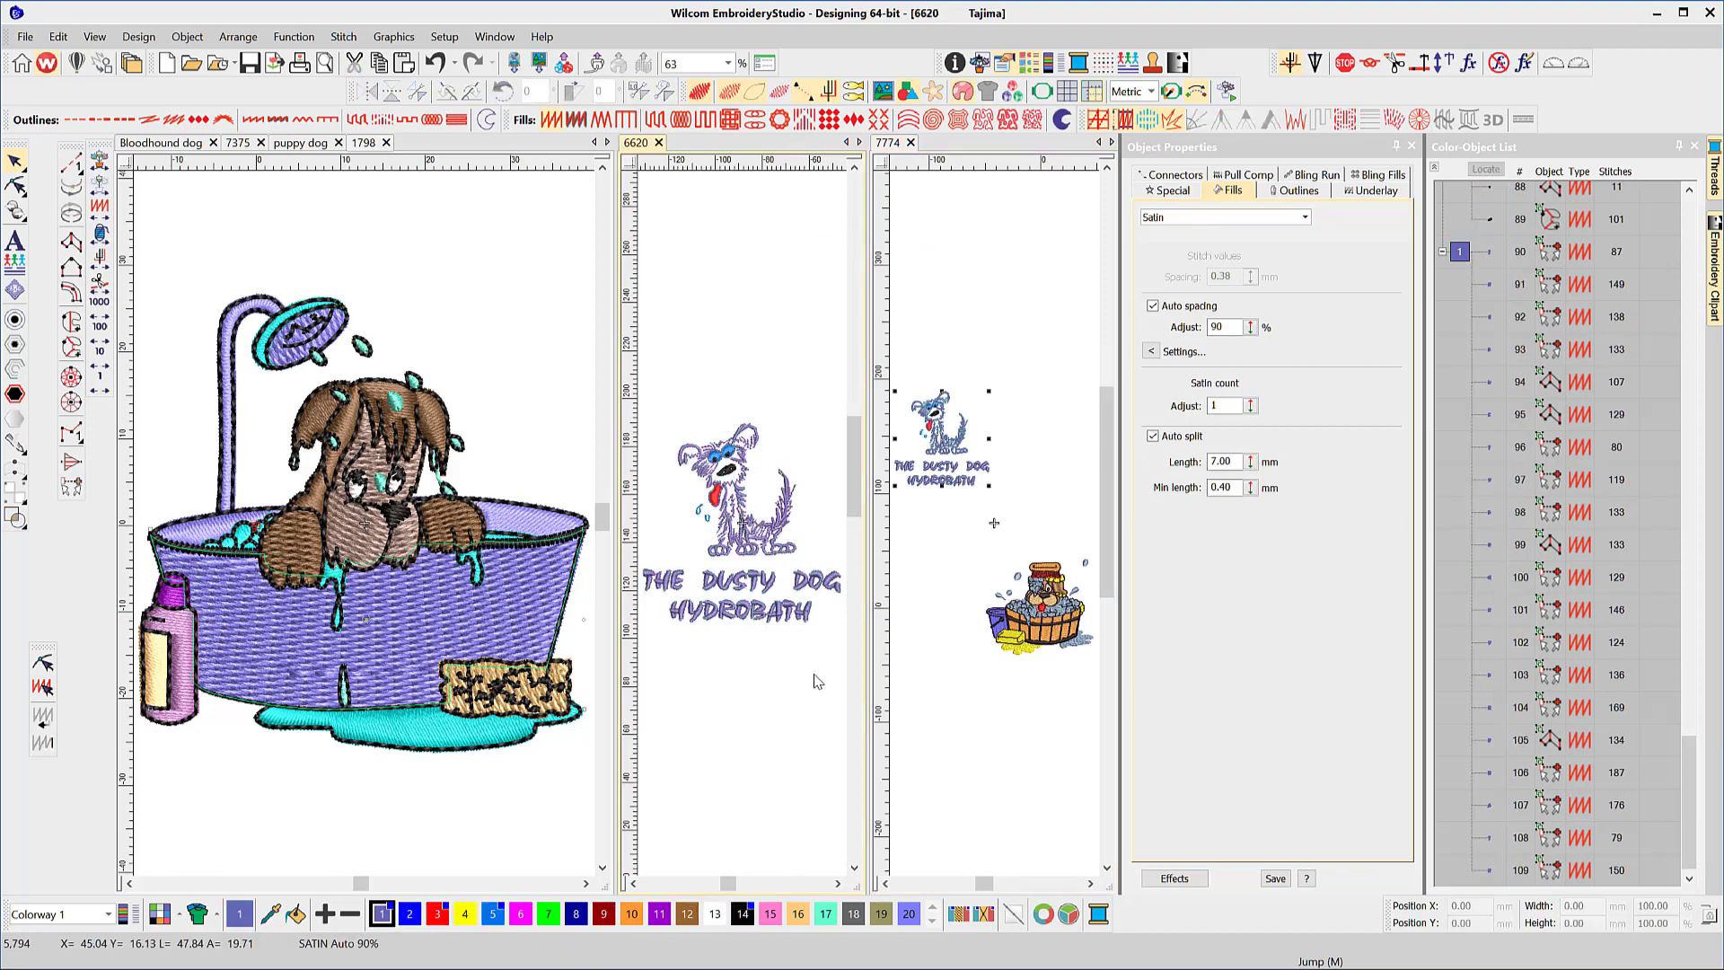
pyautogui.click(775, 594)
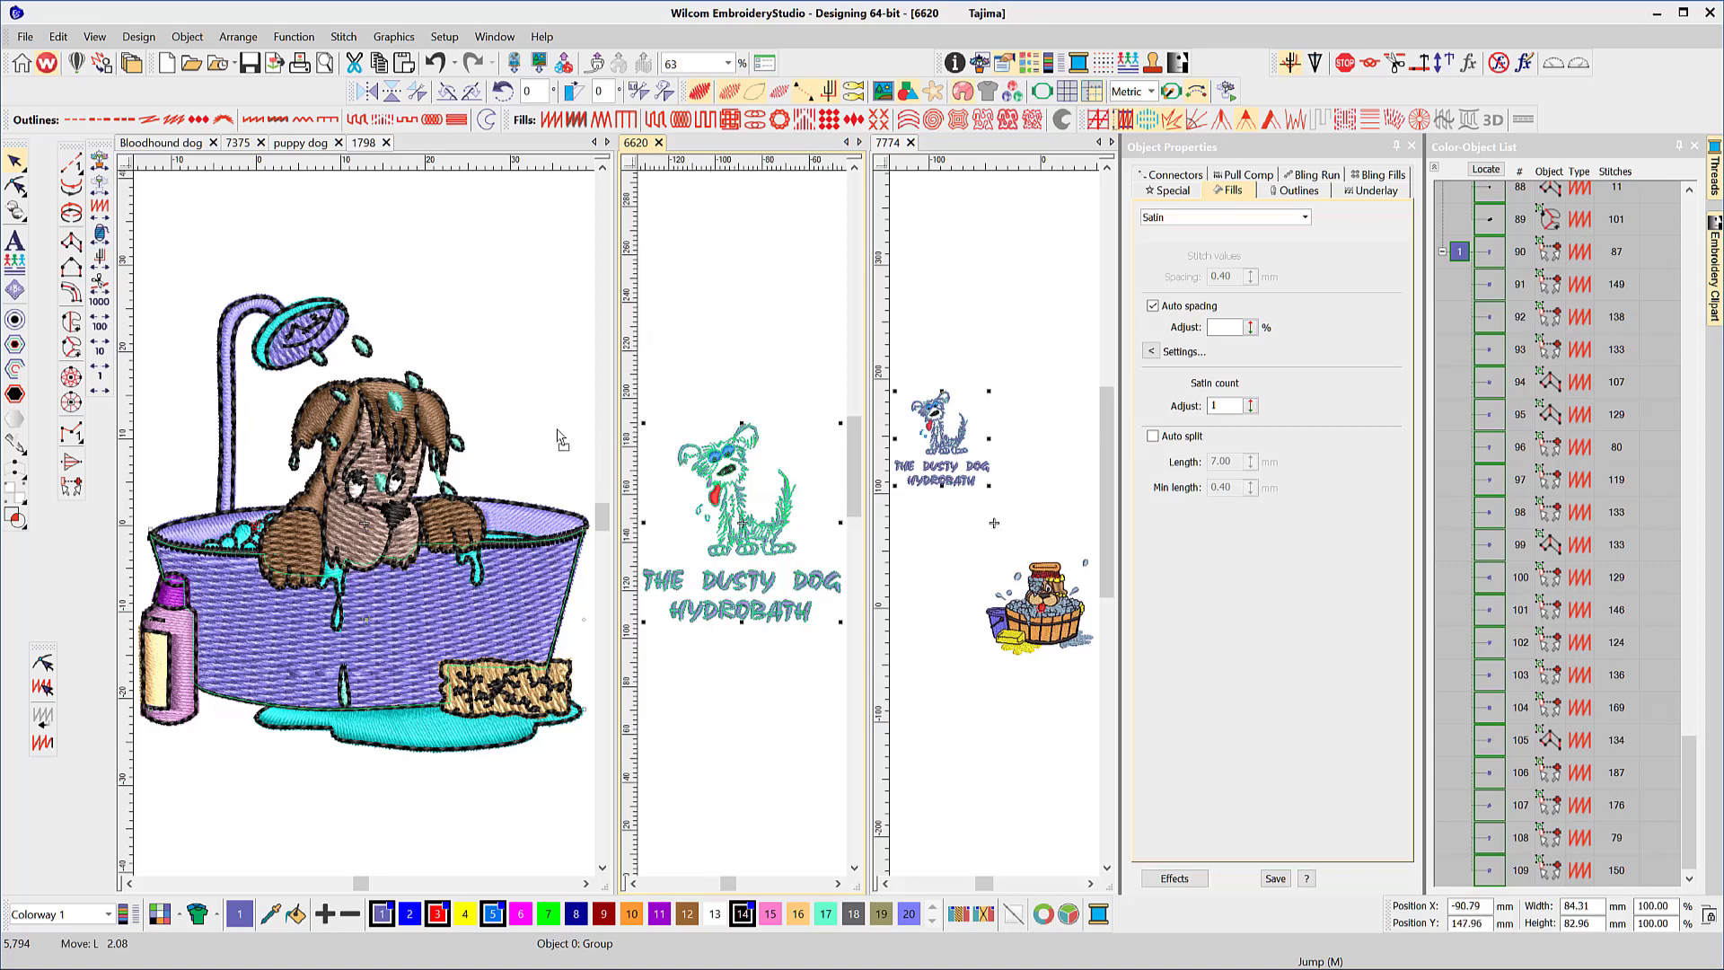
# Step: Merge tabs 6620 and 7774 into the left group and move Dusty Dog beside the tub
pyautogui.keyDown('shift'); pyautogui.moveTo(748, 431); pyautogui.dragTo(512, 404); pyautogui.keyUp('shift')
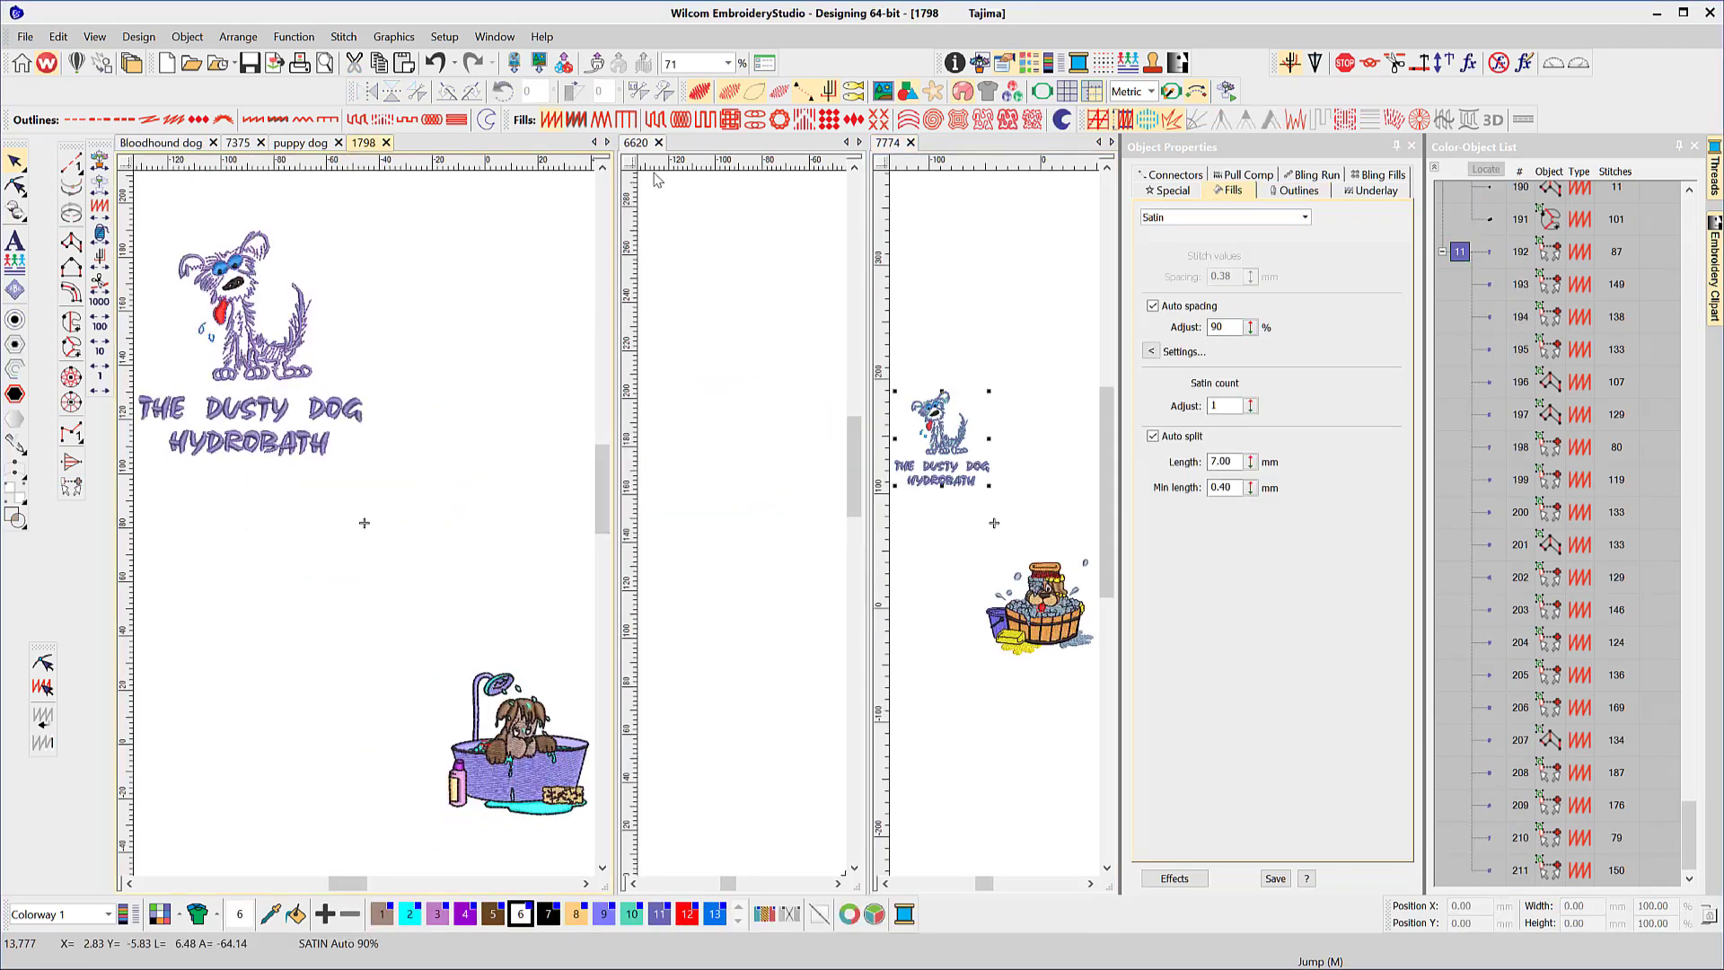
pyautogui.click(643, 145)
pyautogui.moveTo(644, 146); pyautogui.dragTo(457, 143)
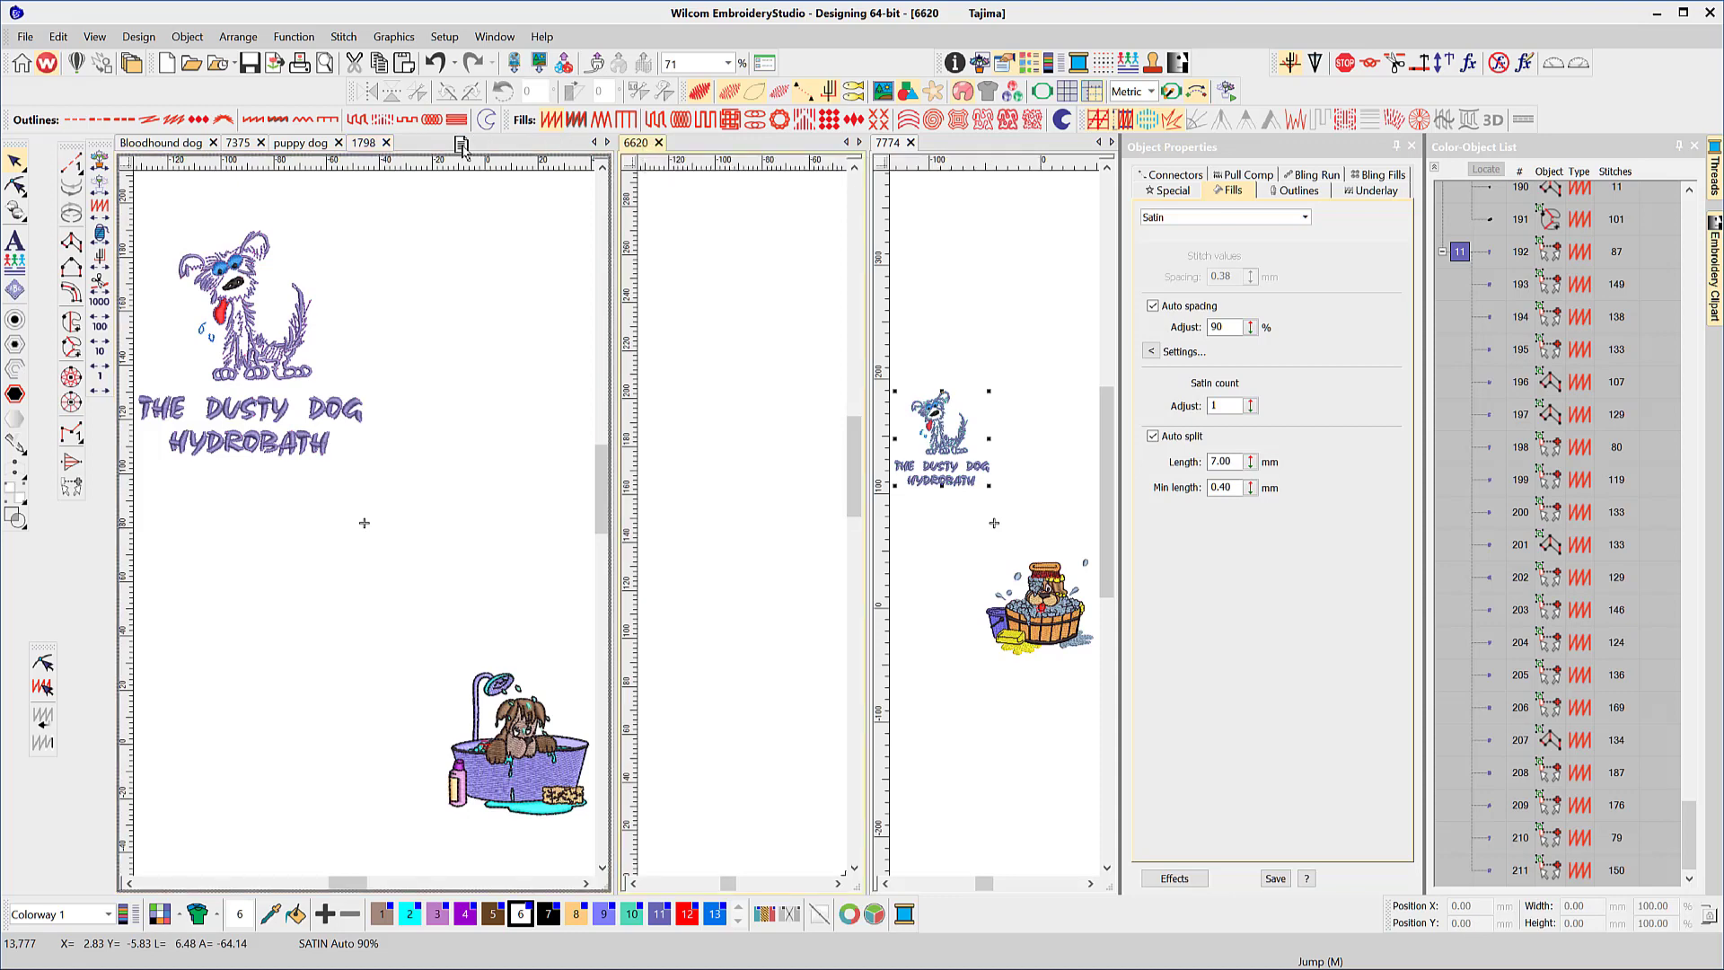
pyautogui.click(947, 152)
pyautogui.moveTo(633, 142); pyautogui.dragTo(592, 143)
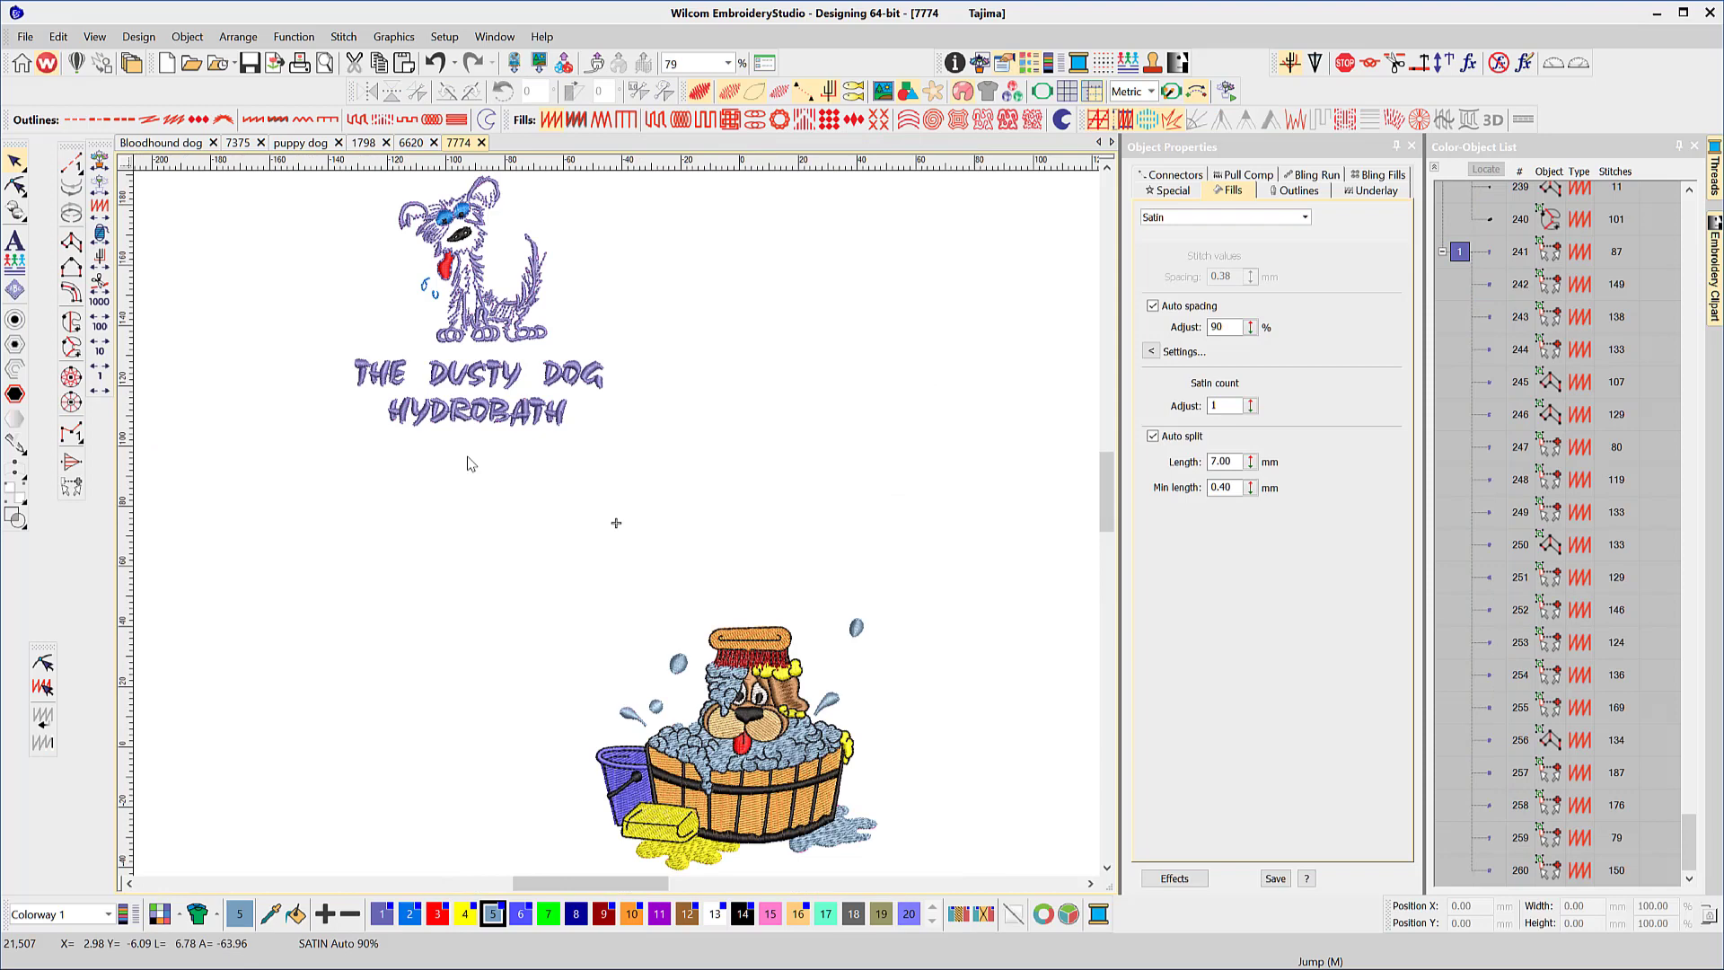
pyautogui.moveTo(615, 523); pyautogui.dragTo(604, 691)
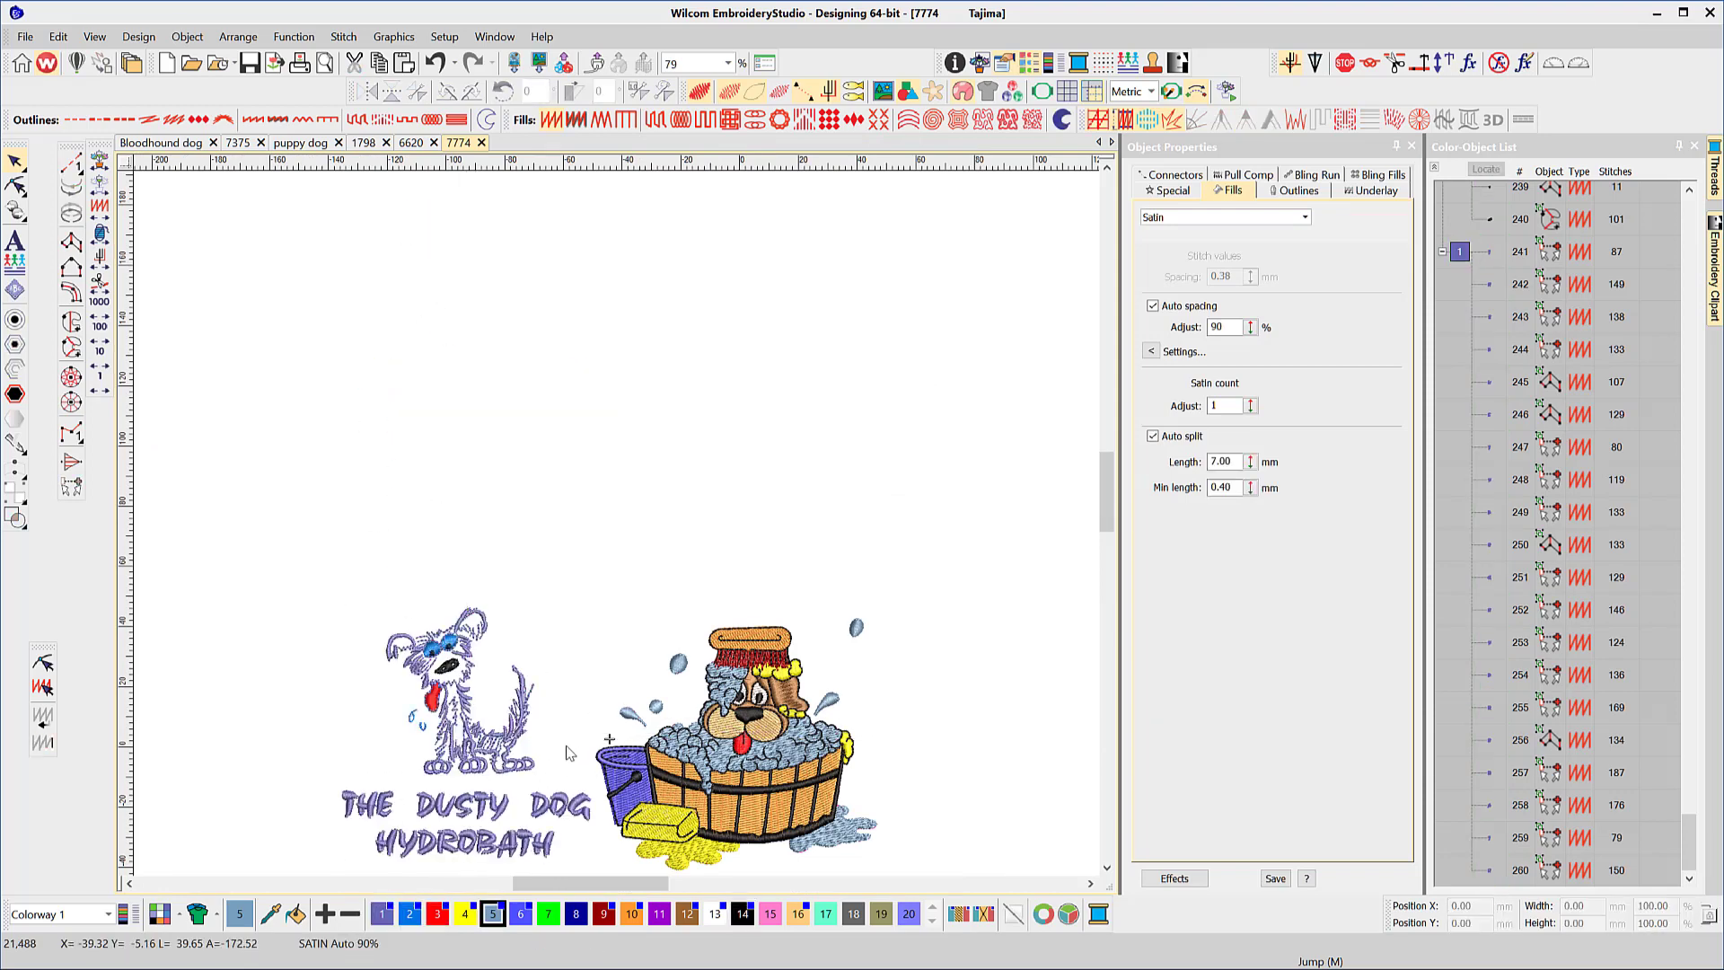
# Step: Split the puppy dog design into a new horizontal tab group
pyautogui.press('0')
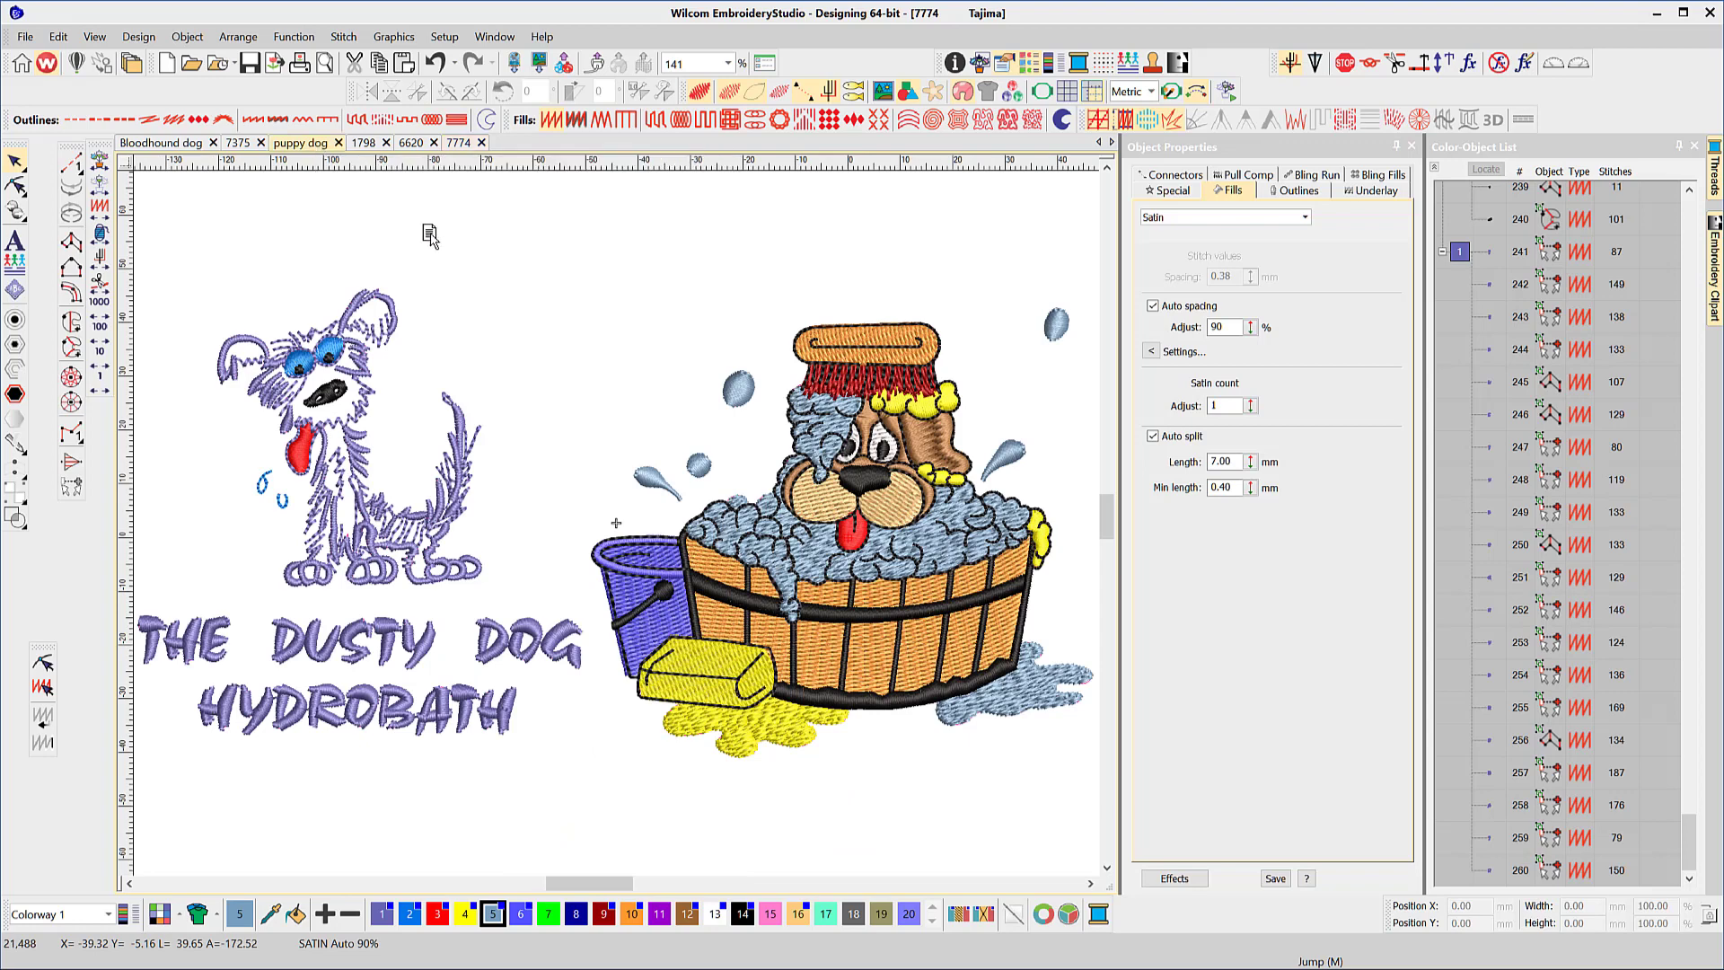
pyautogui.moveTo(498, 274); pyautogui.dragTo(552, 308)
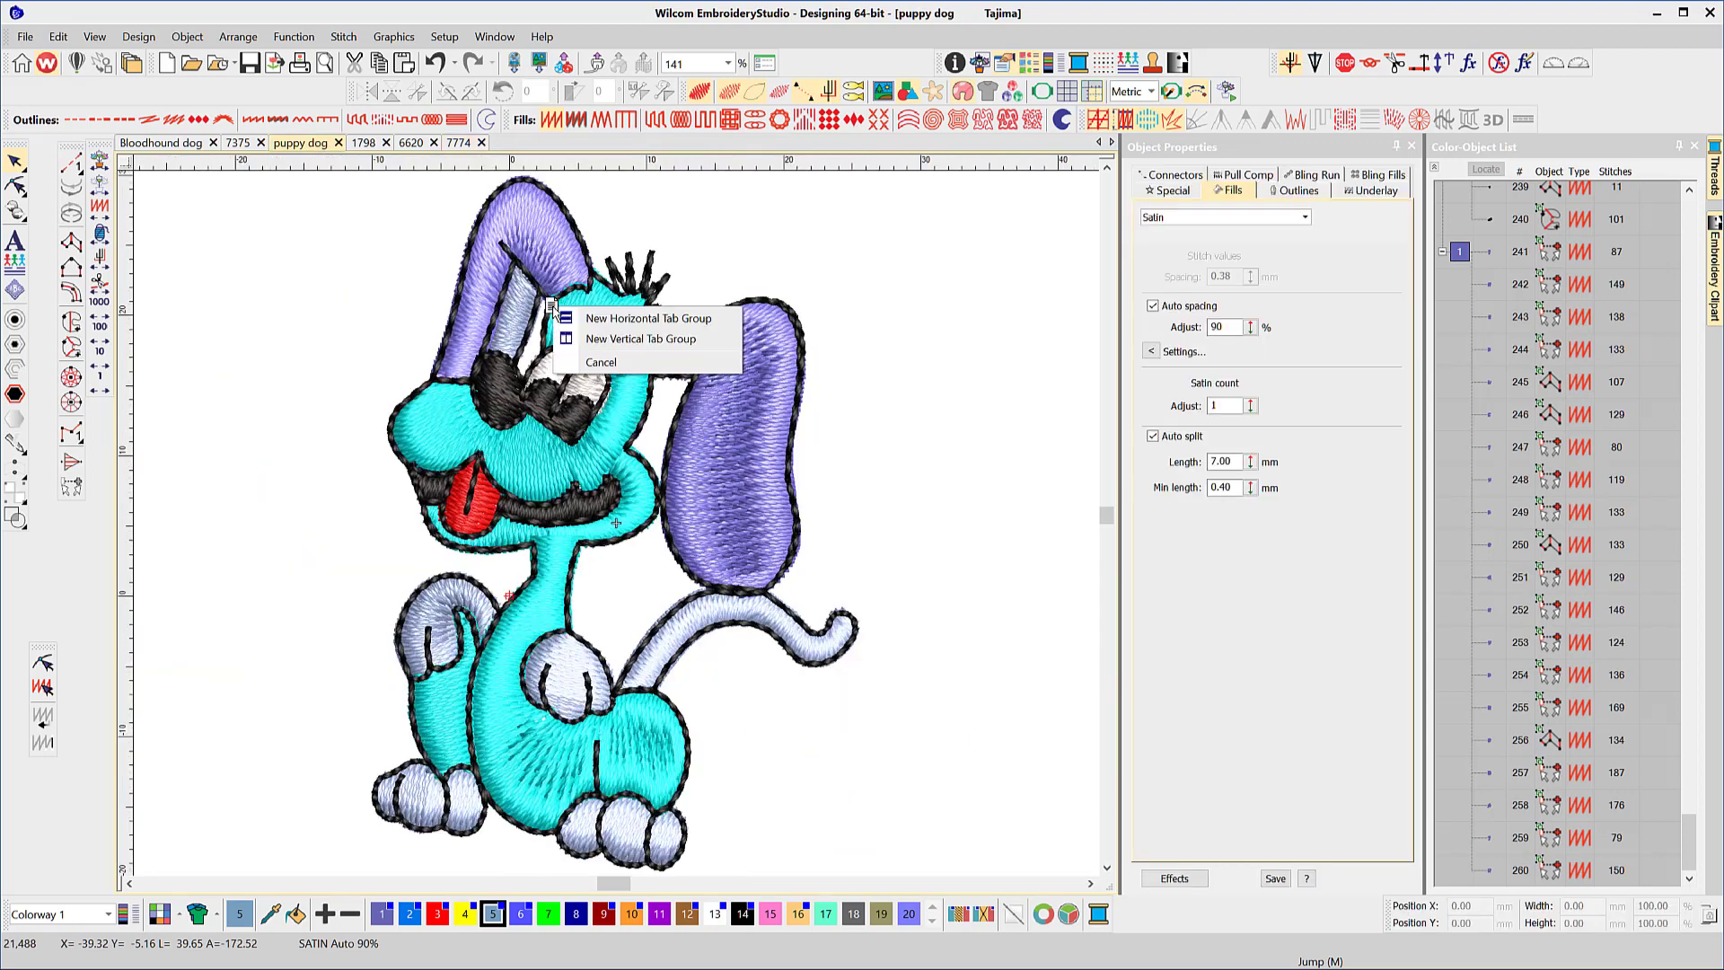
pyautogui.click(600, 320)
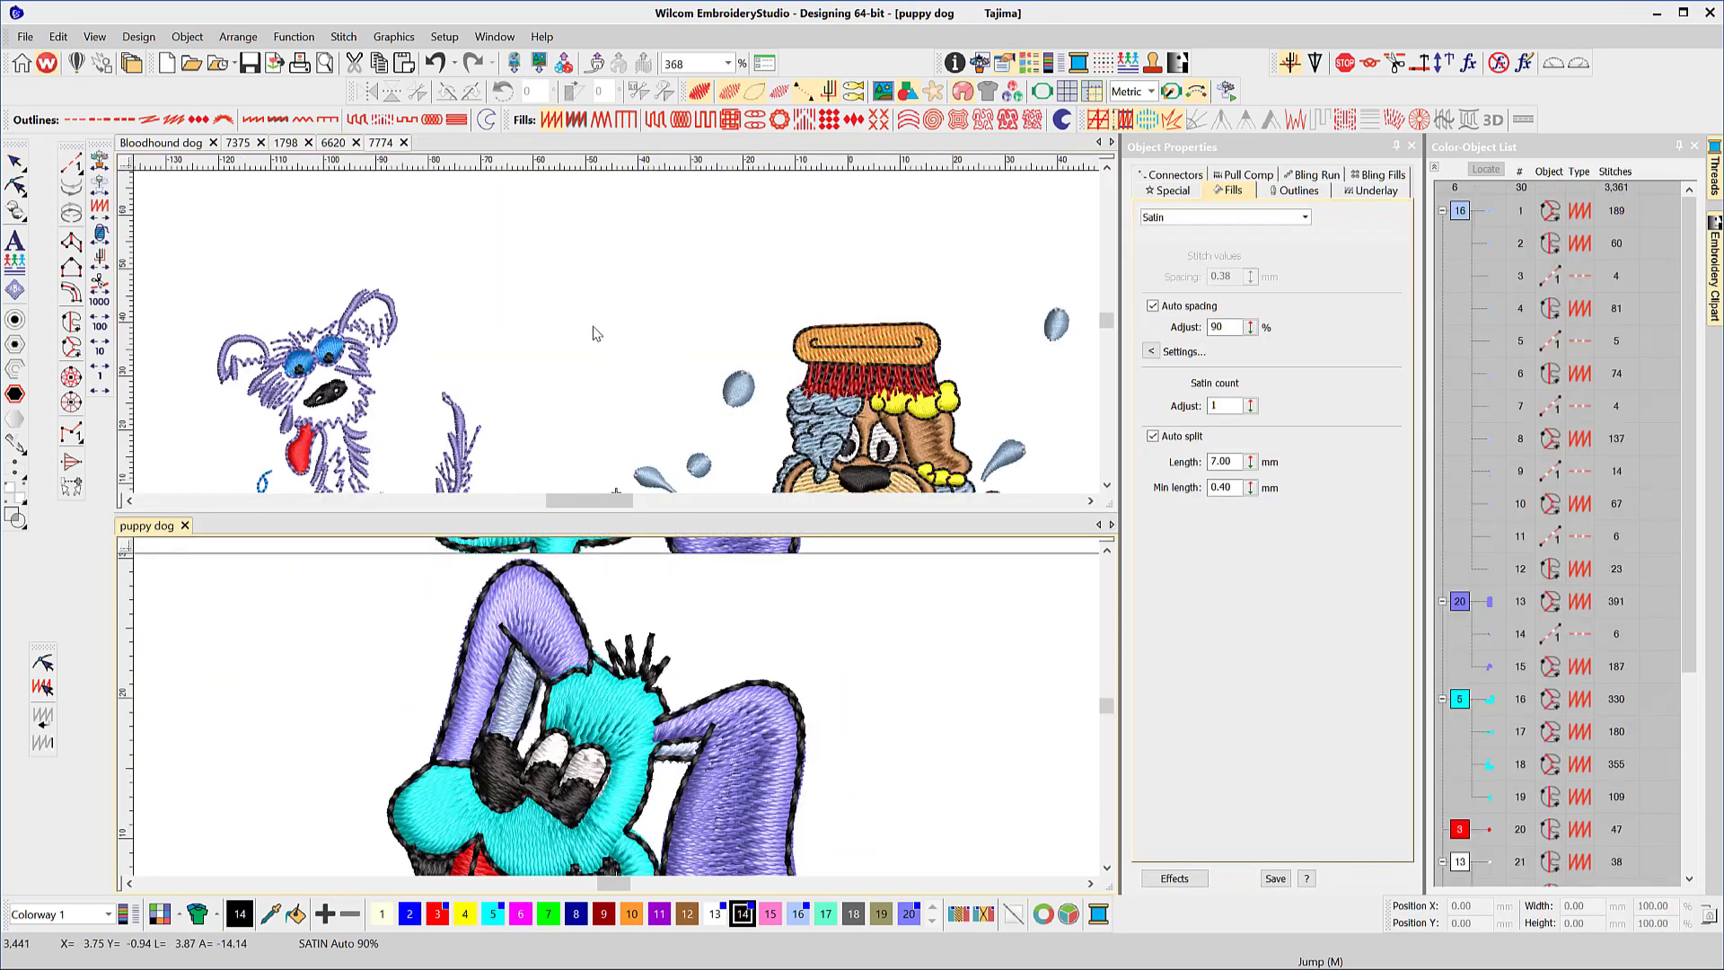
pyautogui.scroll(-2, 607, 601)
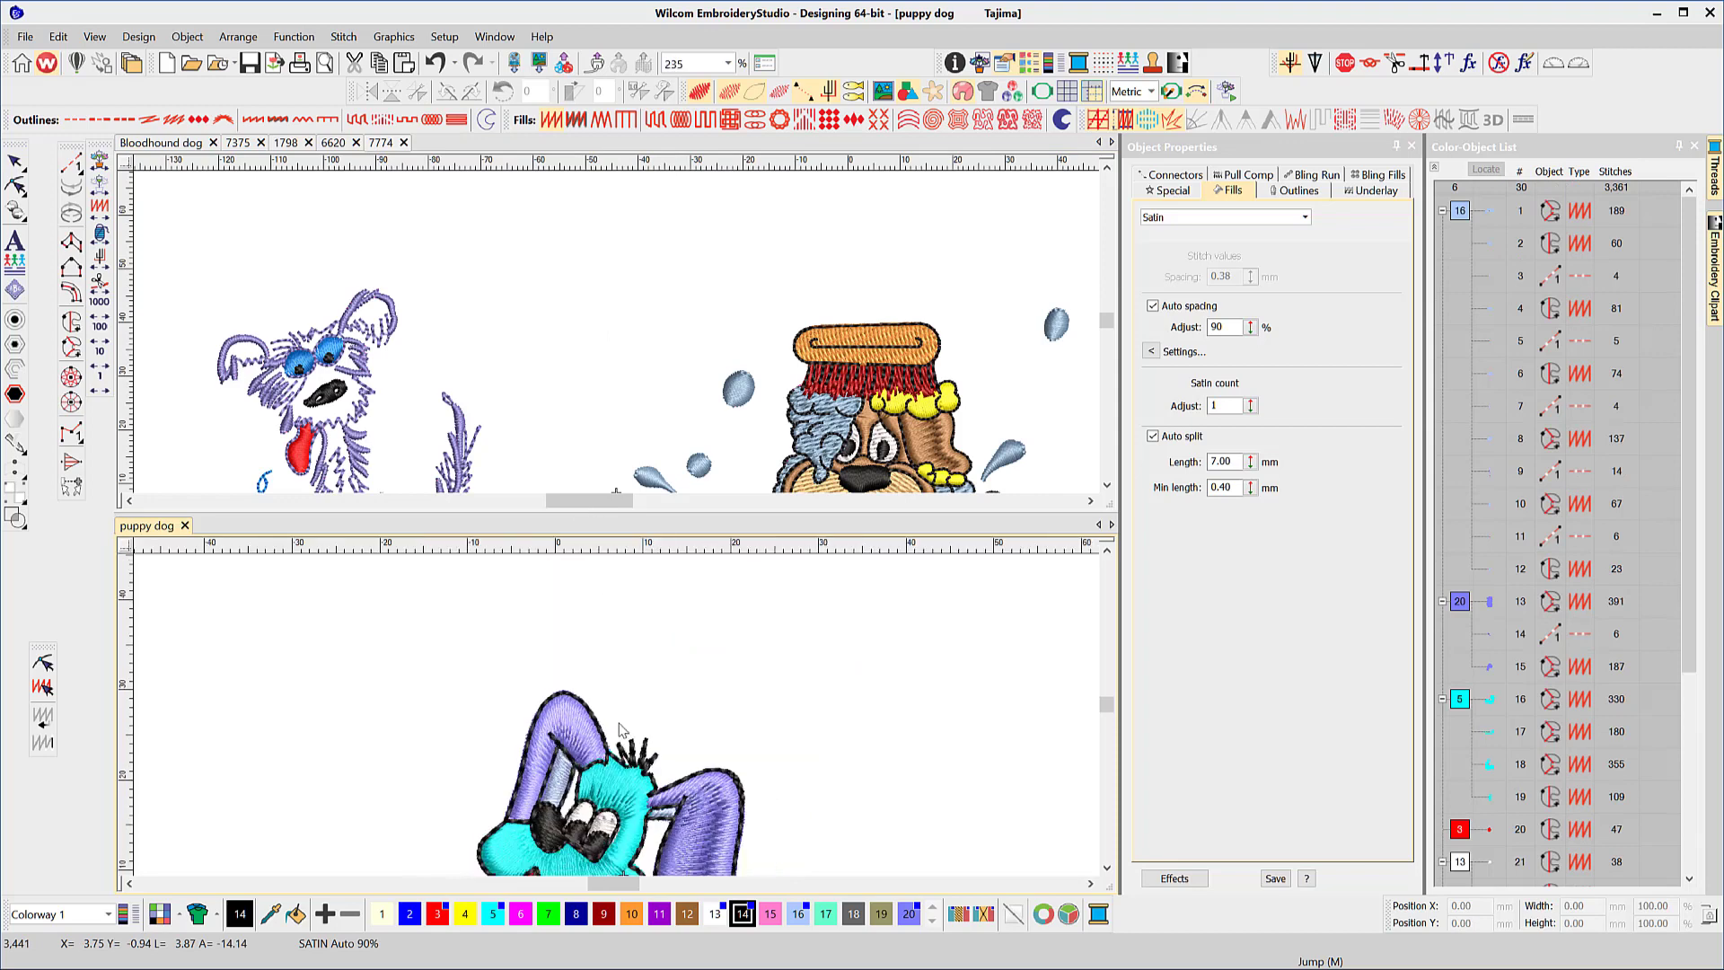
pyautogui.click(602, 401)
pyautogui.press('0')
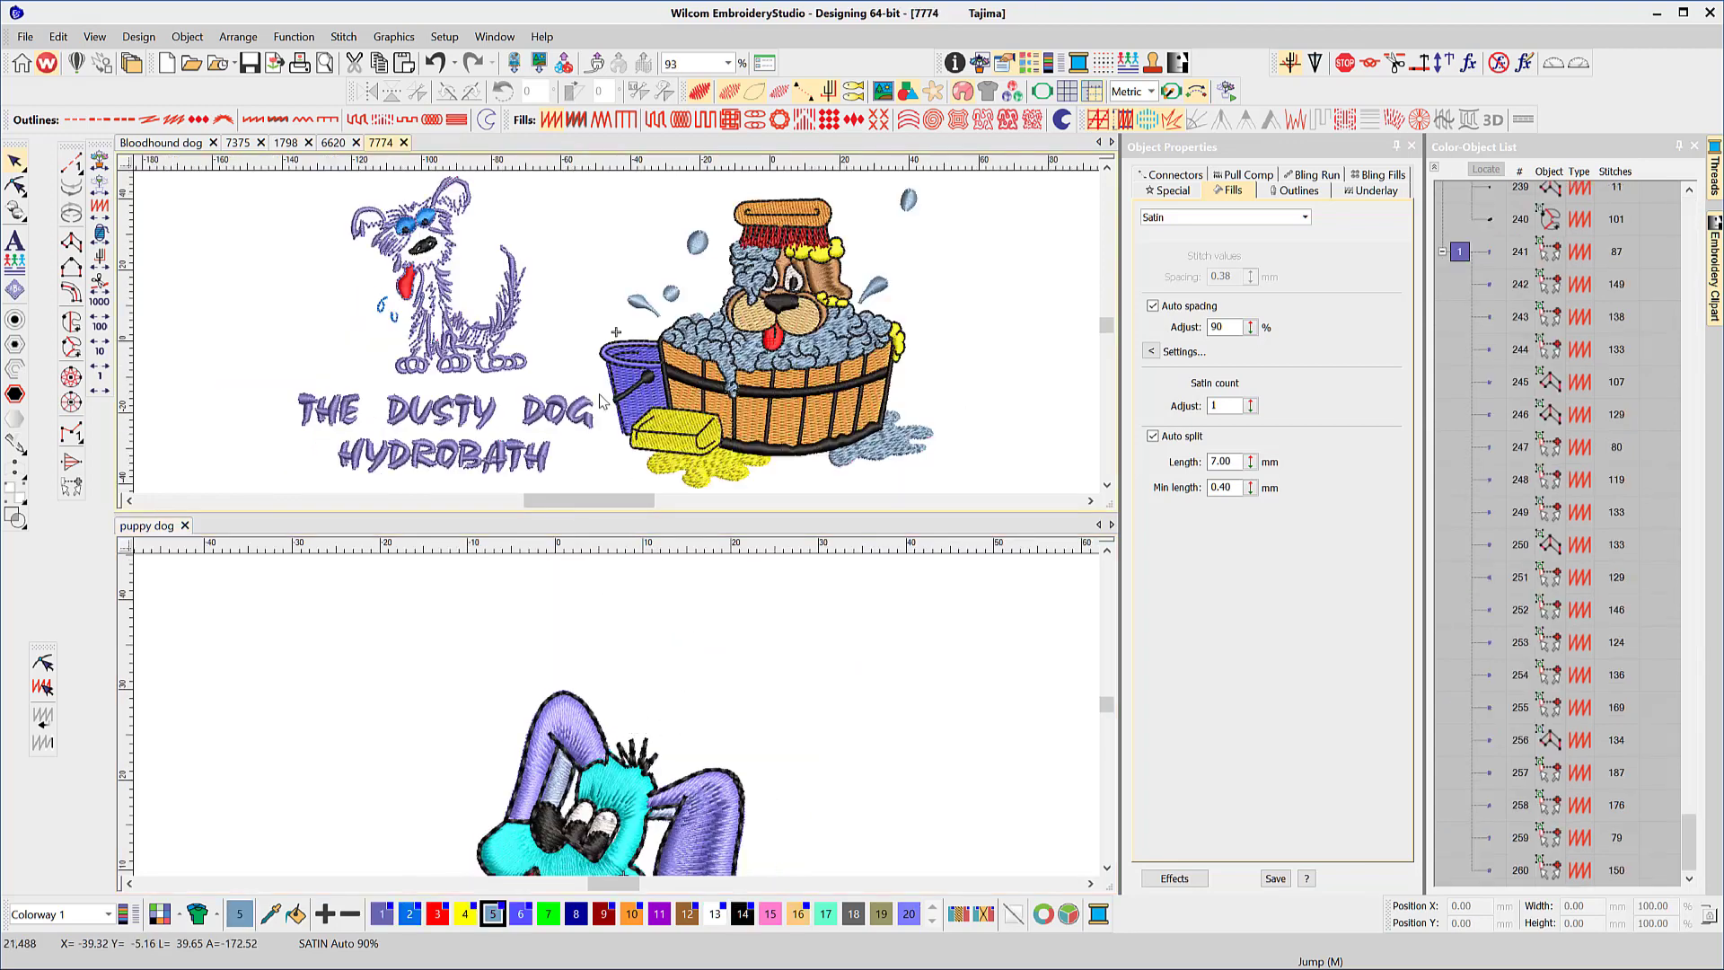
# Step: Copy the whole puppy dog into 7774 and move it right of the tub
pyautogui.hotkey('ctrl', 'Tab')
pyautogui.hotkey('ctrl', 'a')
pyautogui.hotkey('ctrl', 'c')
pyautogui.hotkey('ctrl', 'Tab')
pyautogui.hotkey('ctrl', 'v')
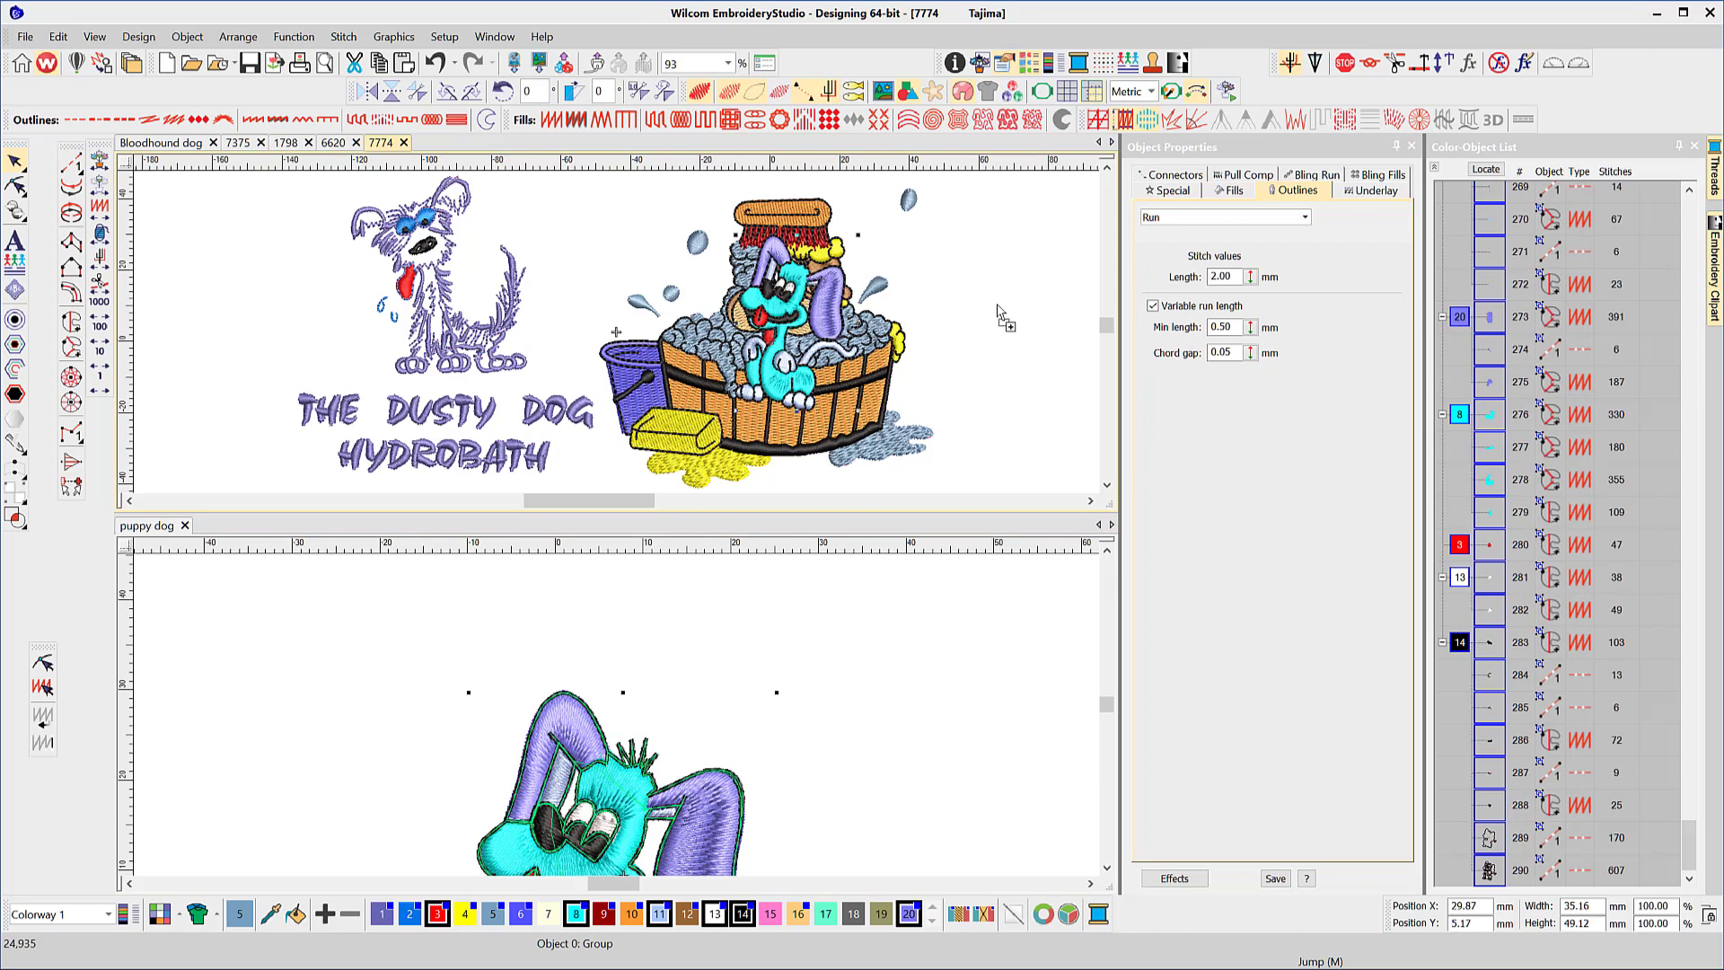
pyautogui.moveTo(791, 353); pyautogui.dragTo(988, 367)
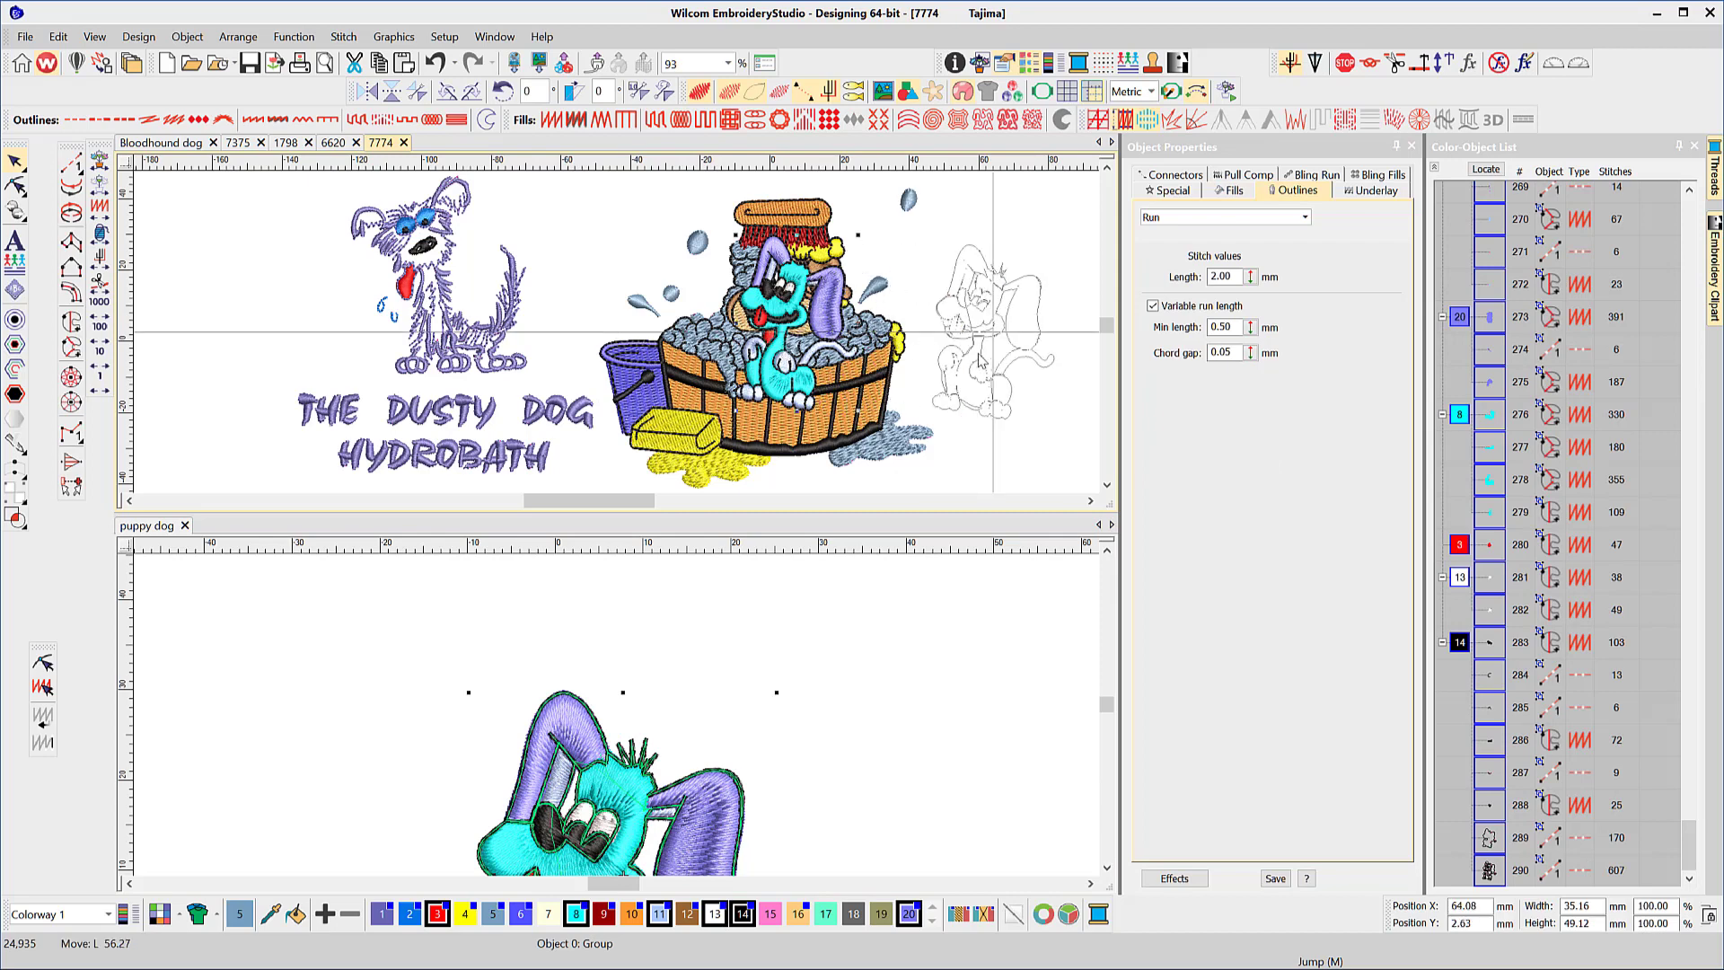
# Step: Dock the puppy dog tab back beside 7774 and fit the combined design in view
pyautogui.click(141, 533)
pyautogui.moveTo(336, 199); pyautogui.dragTo(425, 145)
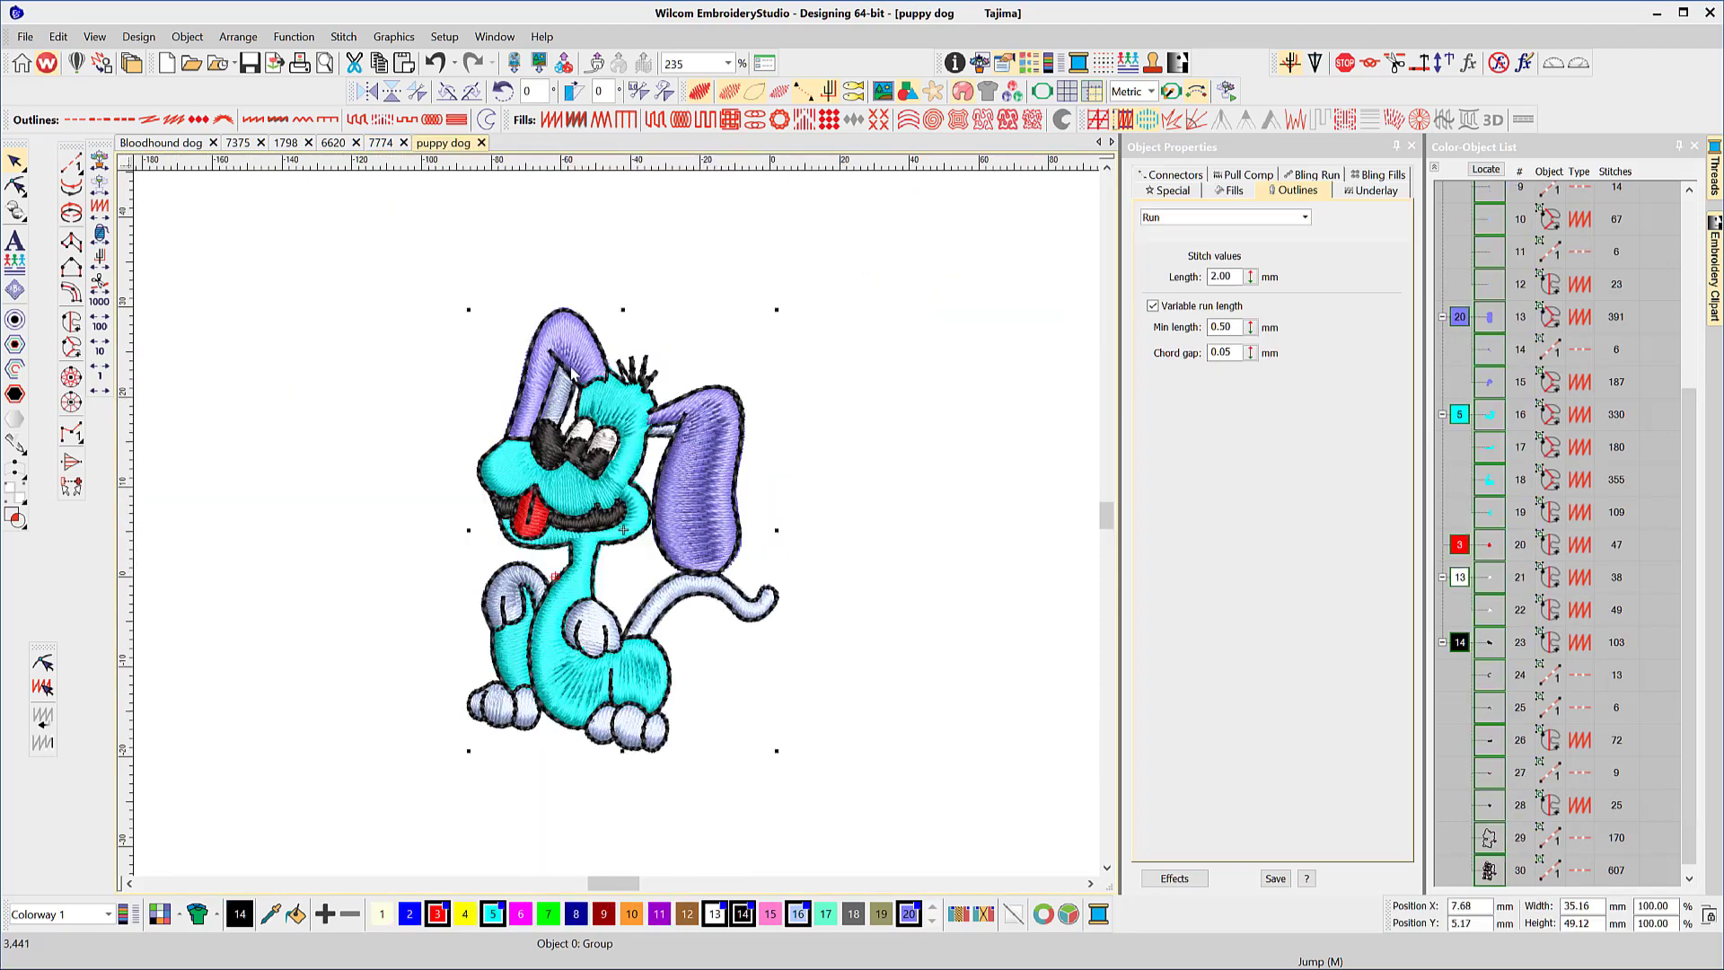
pyautogui.click(377, 142)
pyautogui.click(663, 799)
pyautogui.press('0')
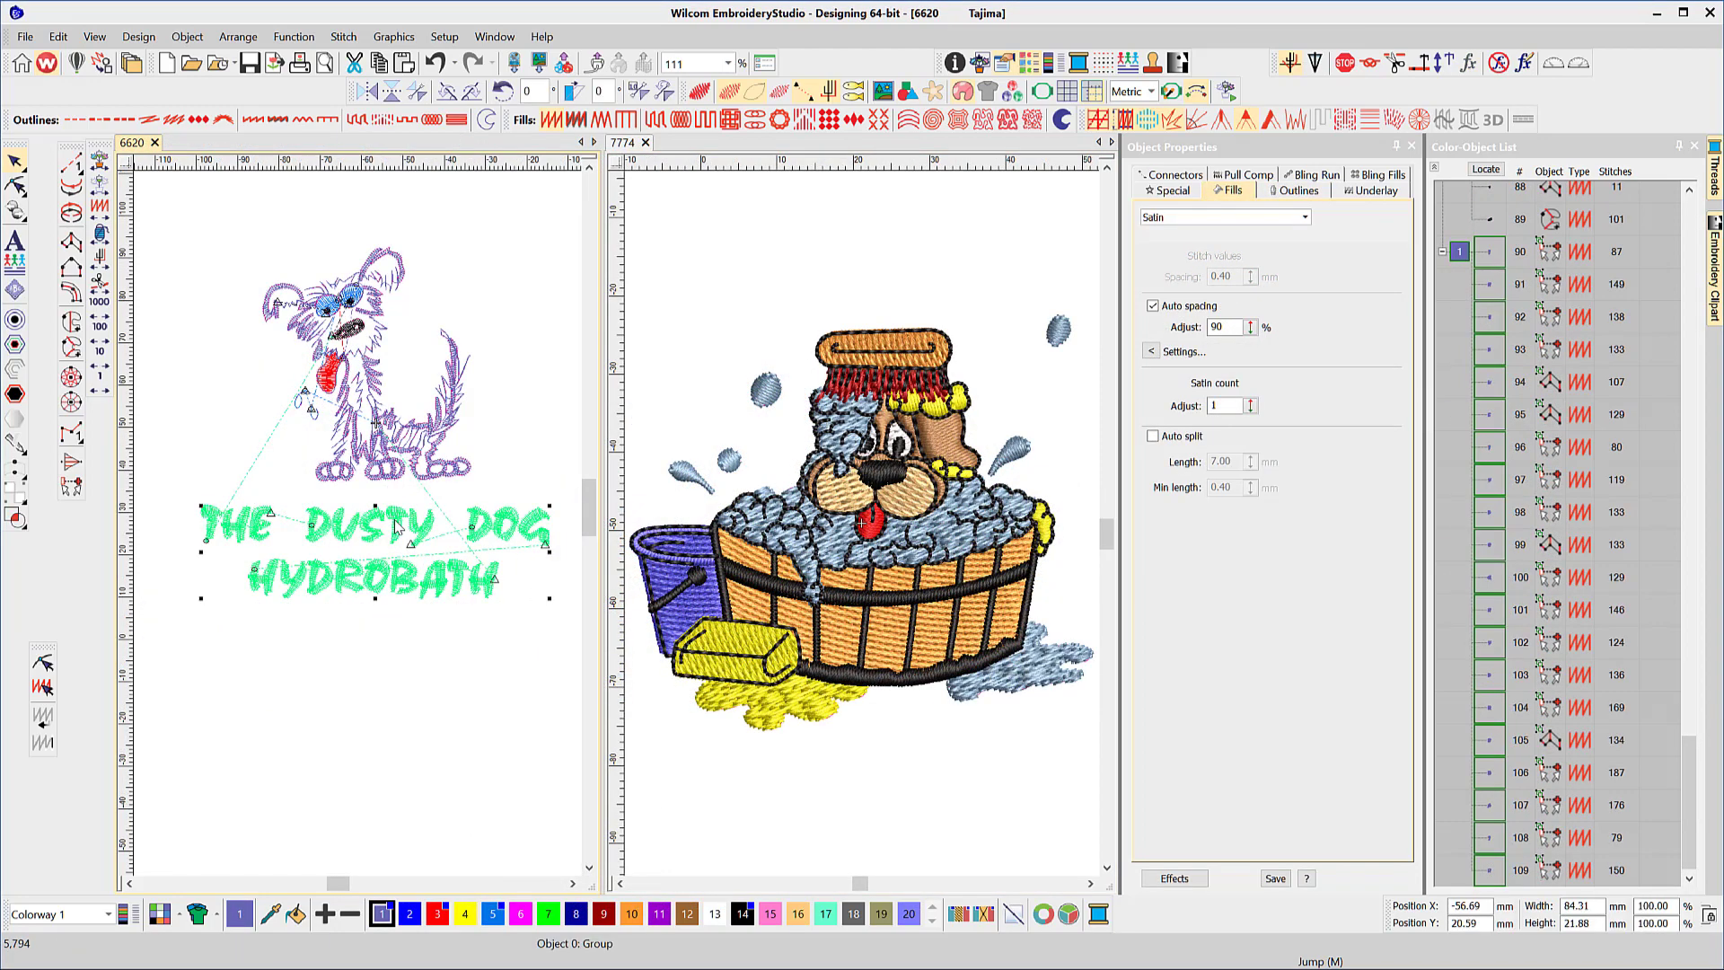
# Step: Drag-copy the DUSTY DOG HYDROBATH lettering into 7774 and place it below the tub
pyautogui.moveTo(400, 533); pyautogui.dragTo(854, 812)
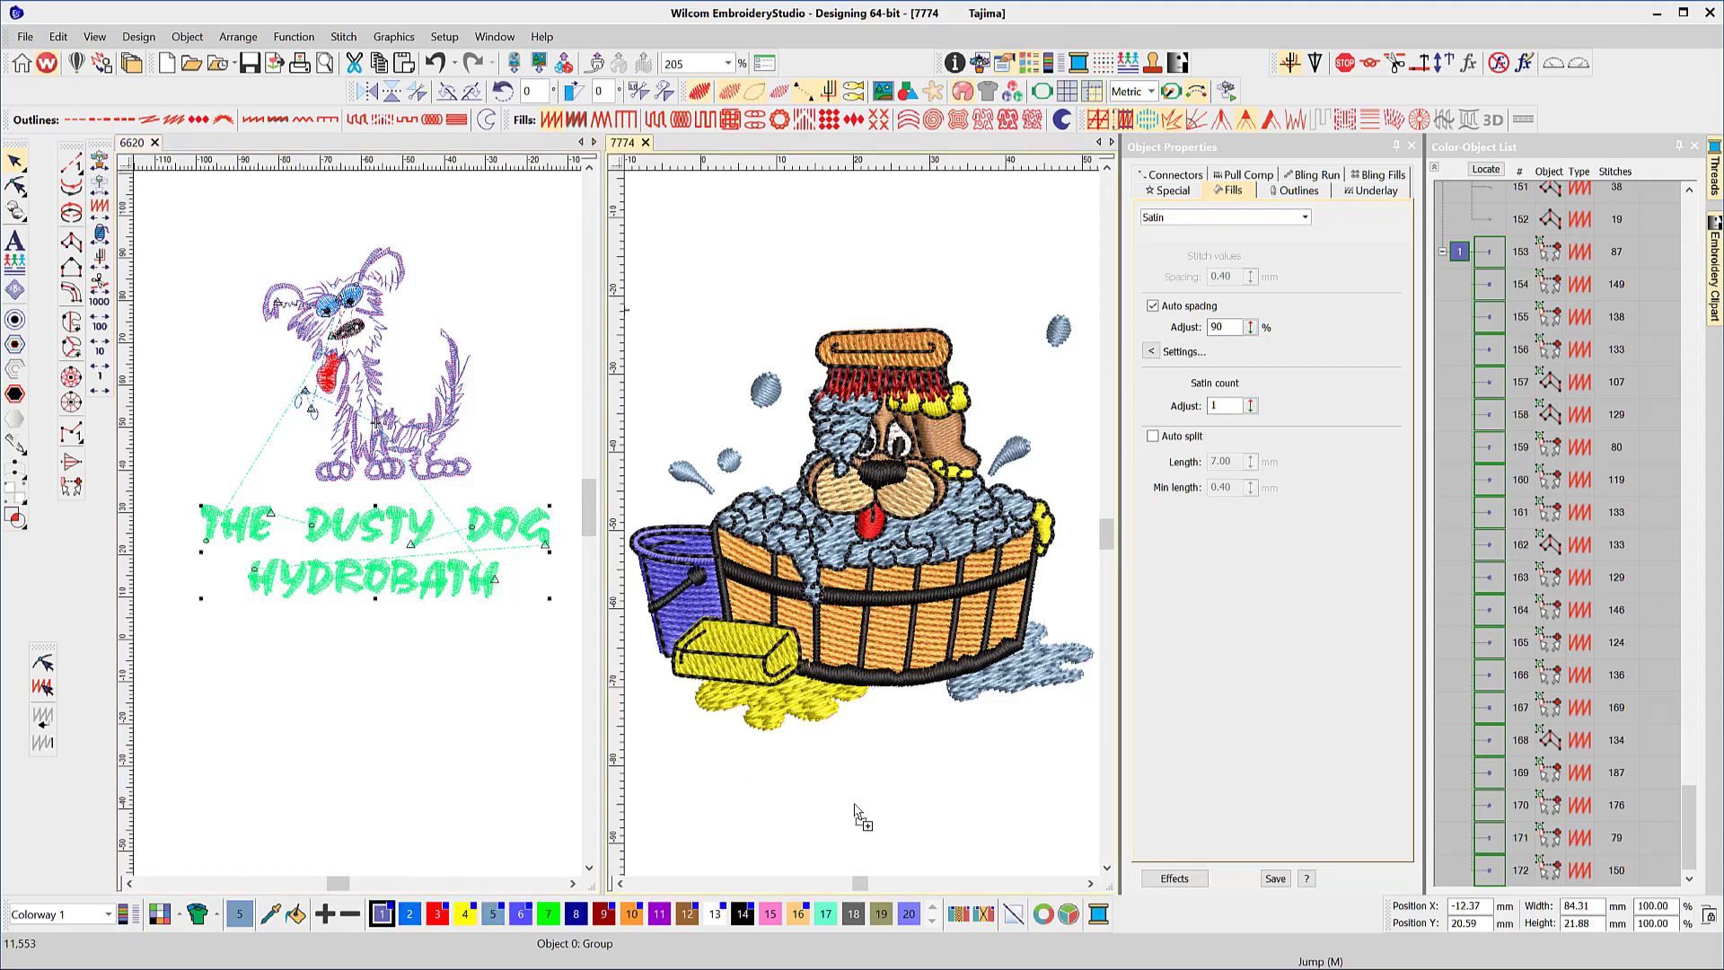
pyautogui.press('0')
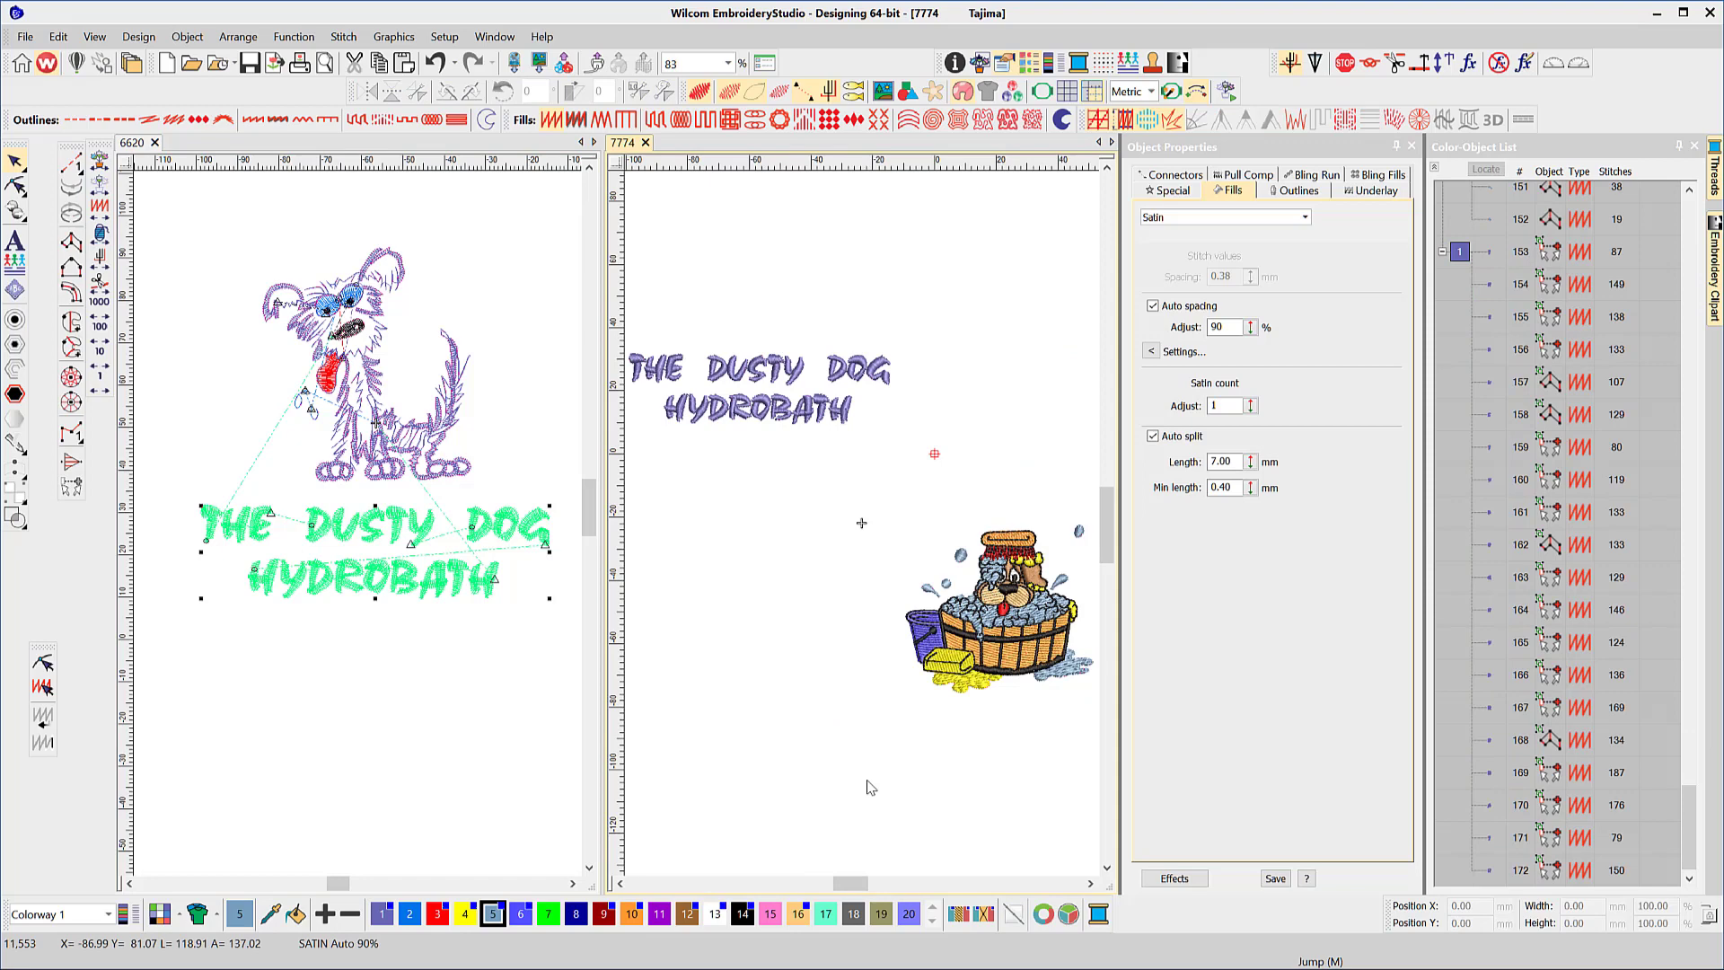
pyautogui.moveTo(722, 411); pyautogui.dragTo(948, 753)
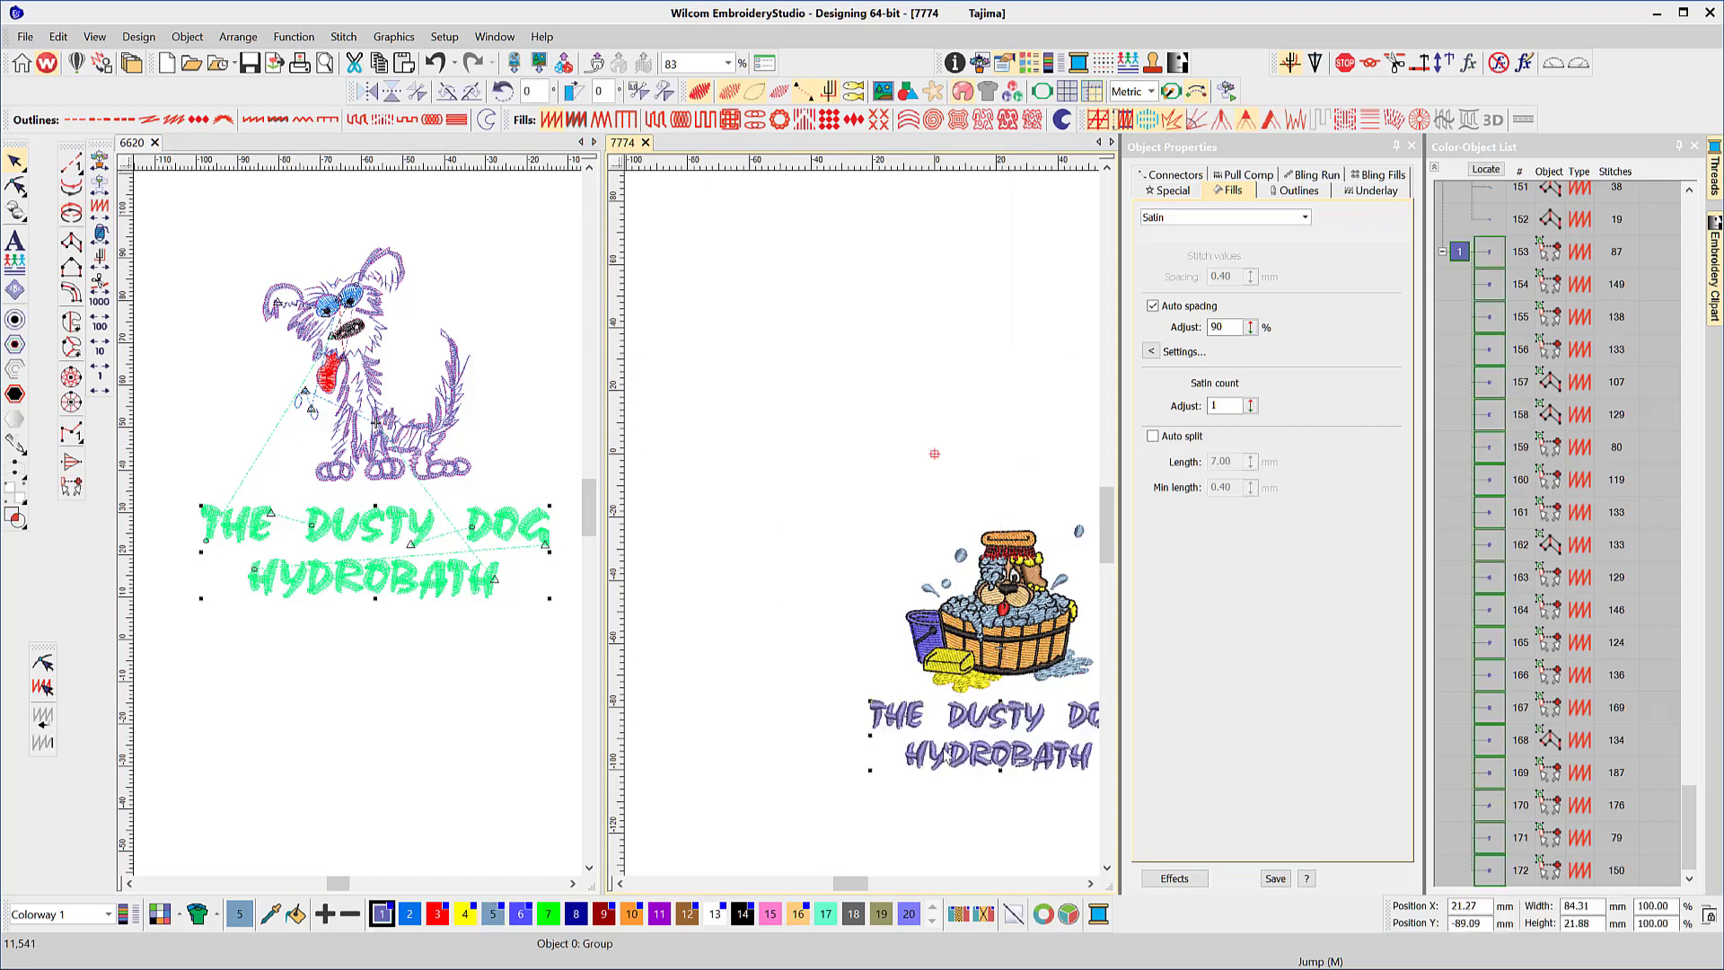